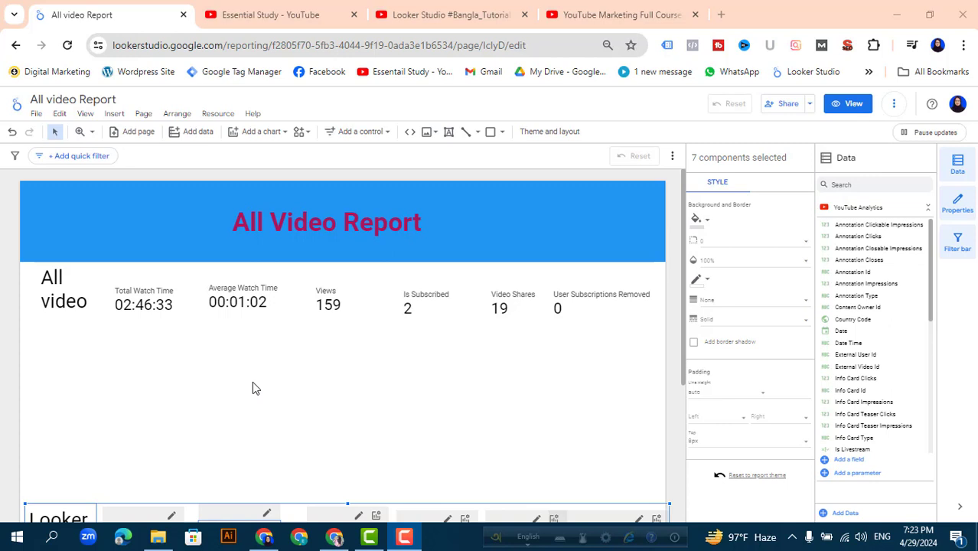
Step: Add a text box reading "Looker studio" below the All video label and narrow it to fit its text
left_click(320, 10)
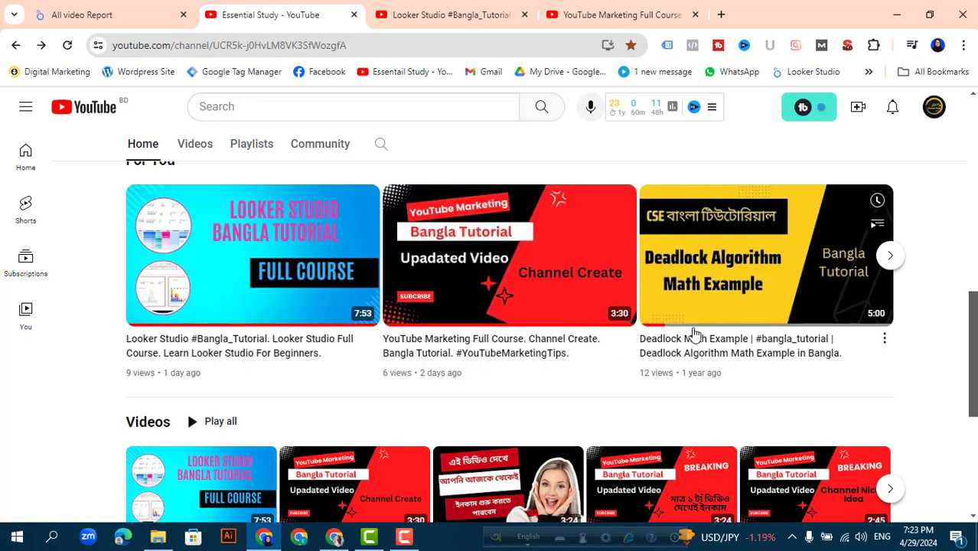
left_click(74, 14)
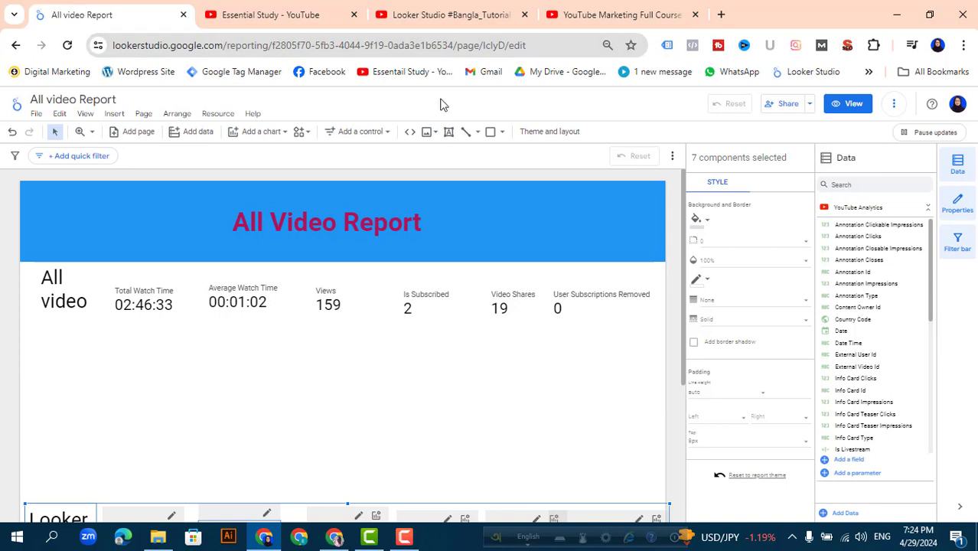
left_click(449, 132)
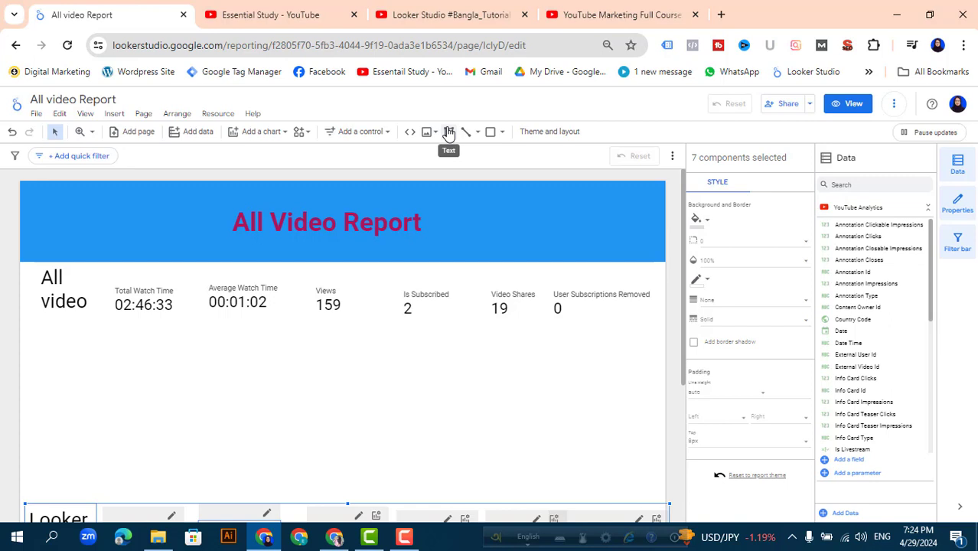
left_click(48, 357)
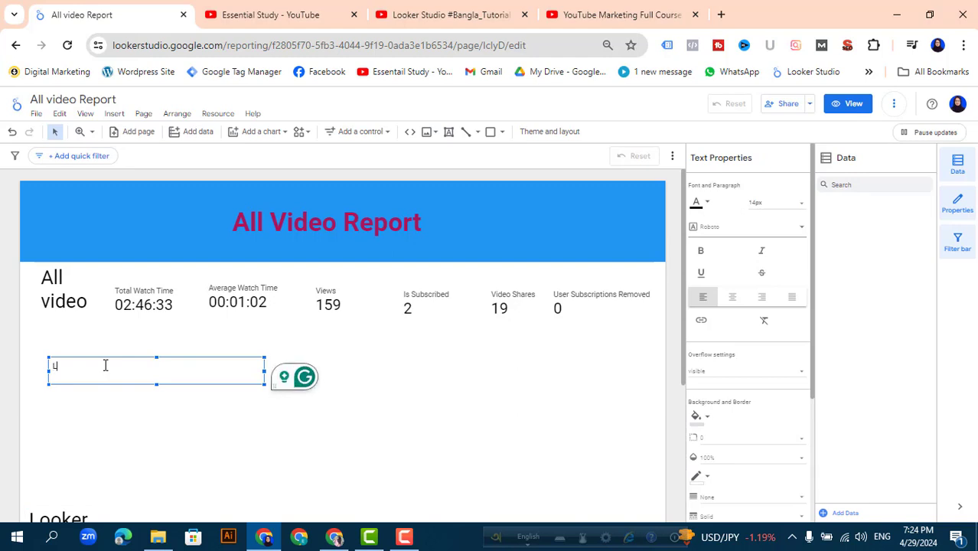
type("ooker stud")
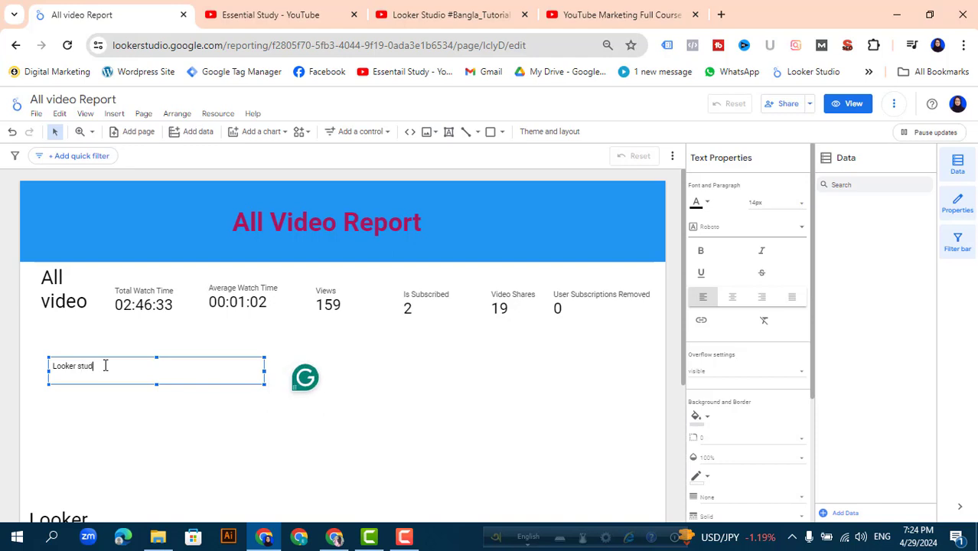
type("io")
left_click_drag(265, 370, 121, 371)
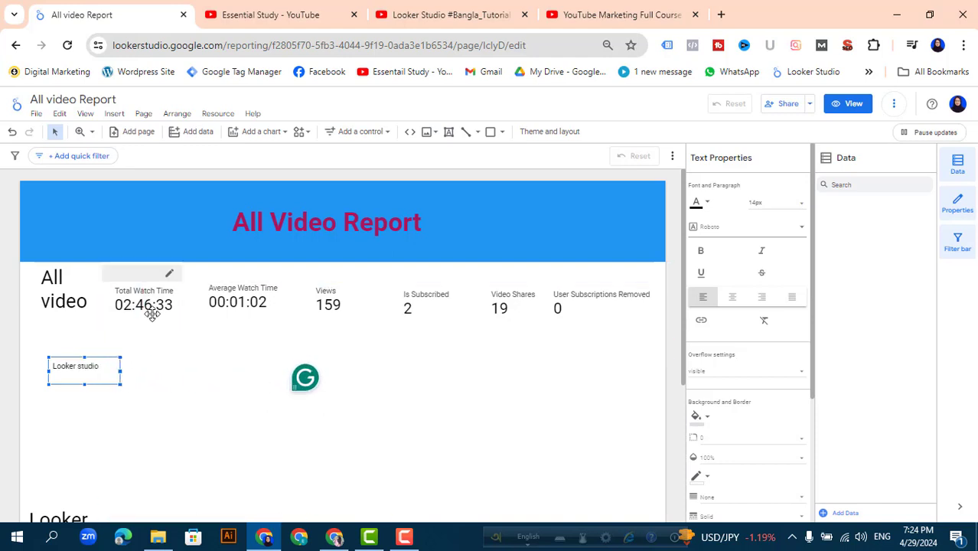
Step: Place two standard scorecards in a row beside the Looker studio text box, below the All video scorecards
left_click(285, 134)
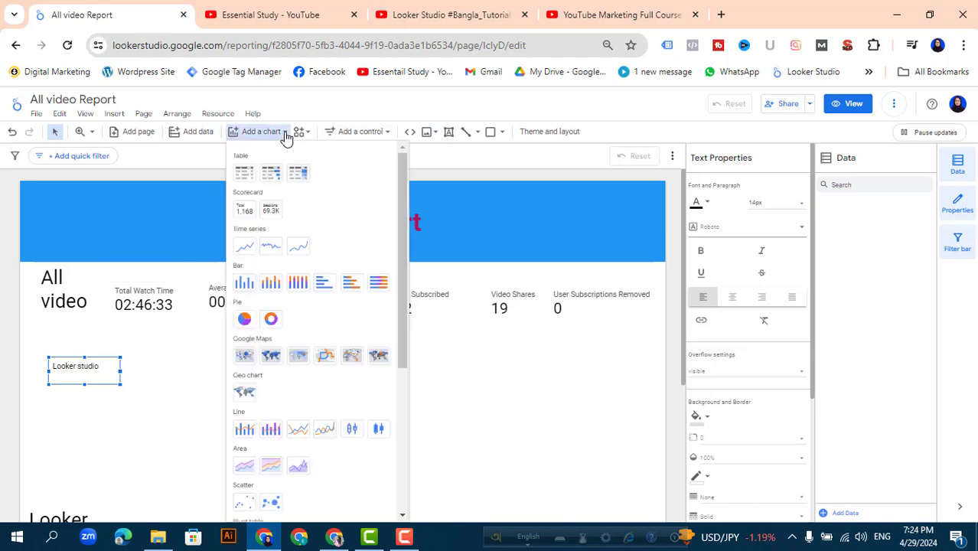
left_click(244, 208)
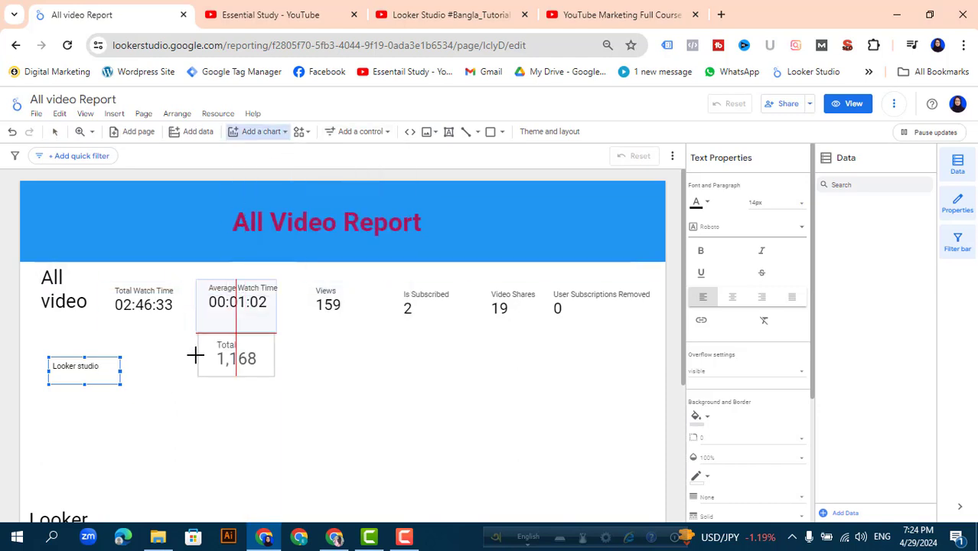
key("Escape")
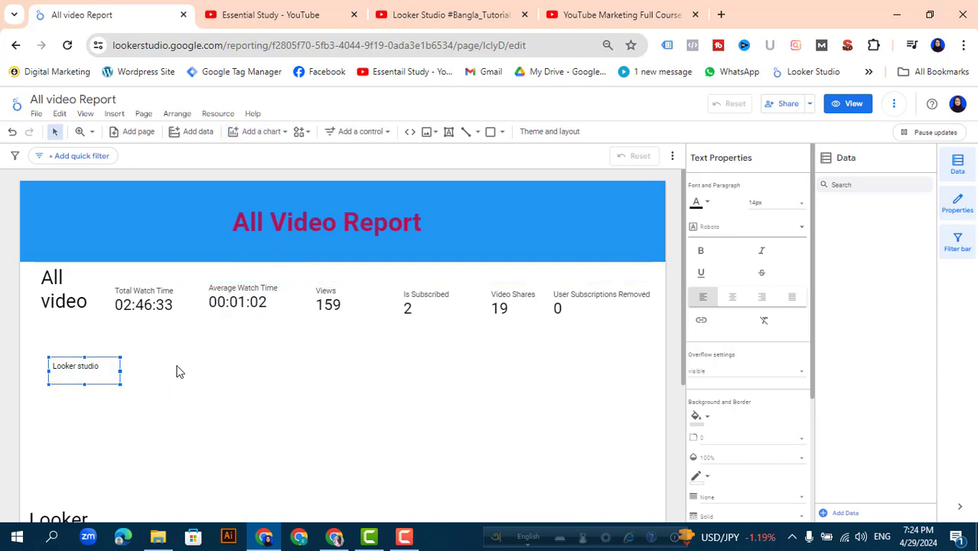
left_click(177, 372)
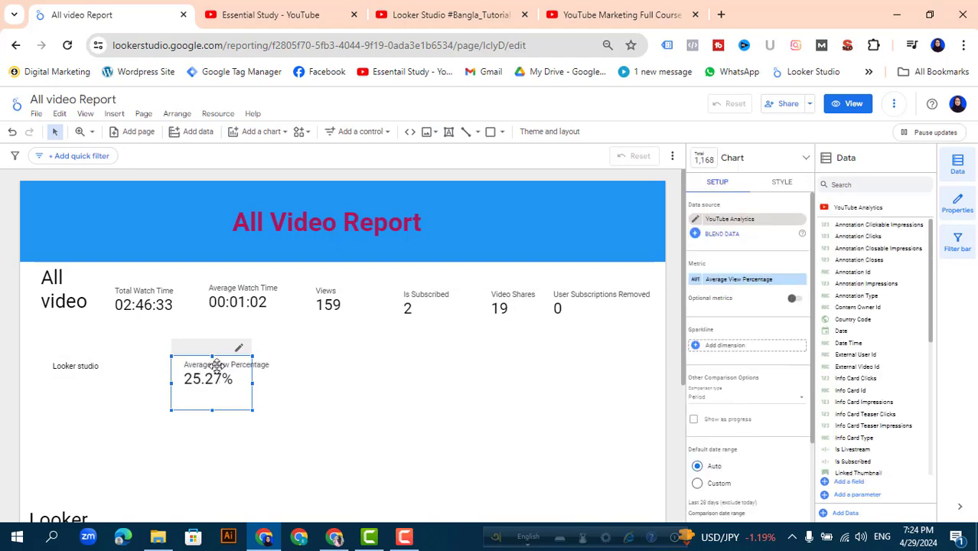
left_click(283, 138)
left_click(246, 219)
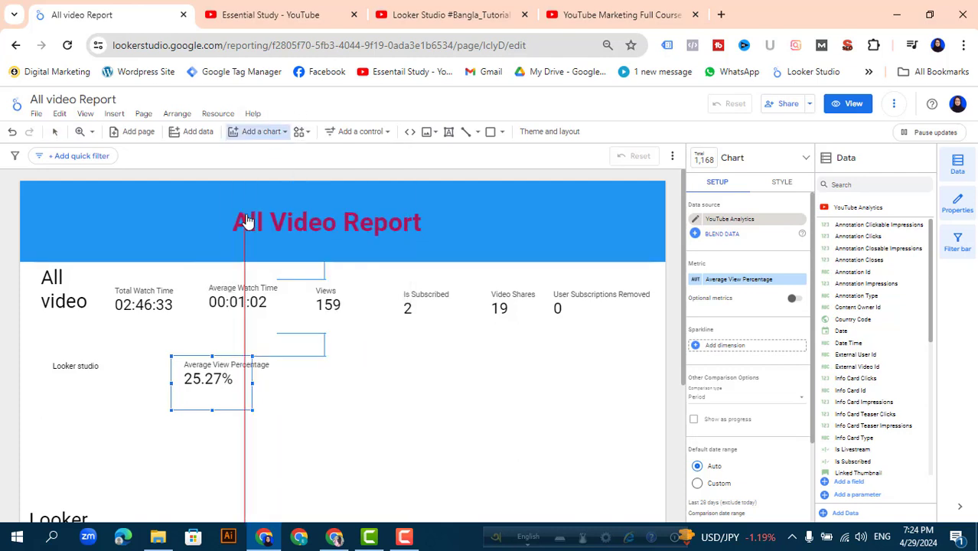
left_click(316, 366)
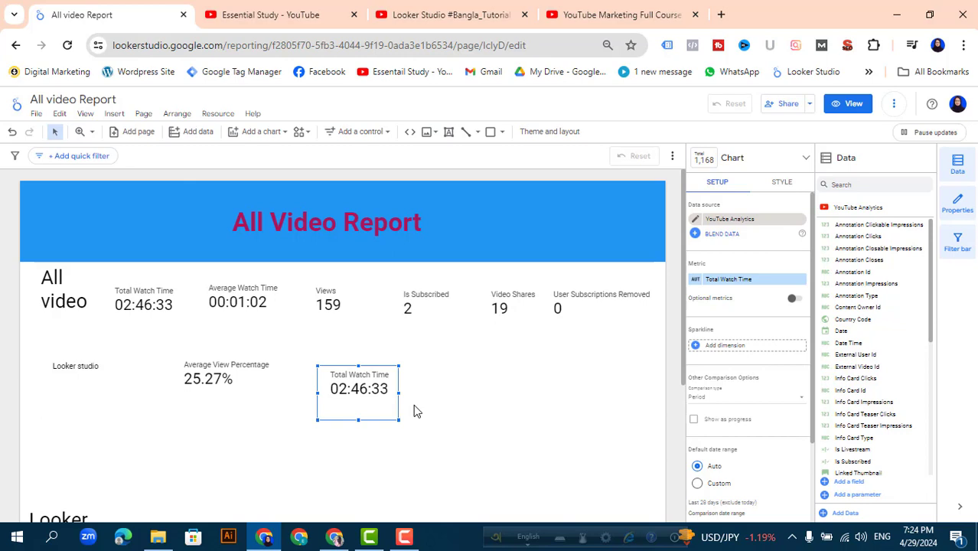
Step: Delete the Looker studio text box together with the two new scorecards beside it
left_click(274, 23)
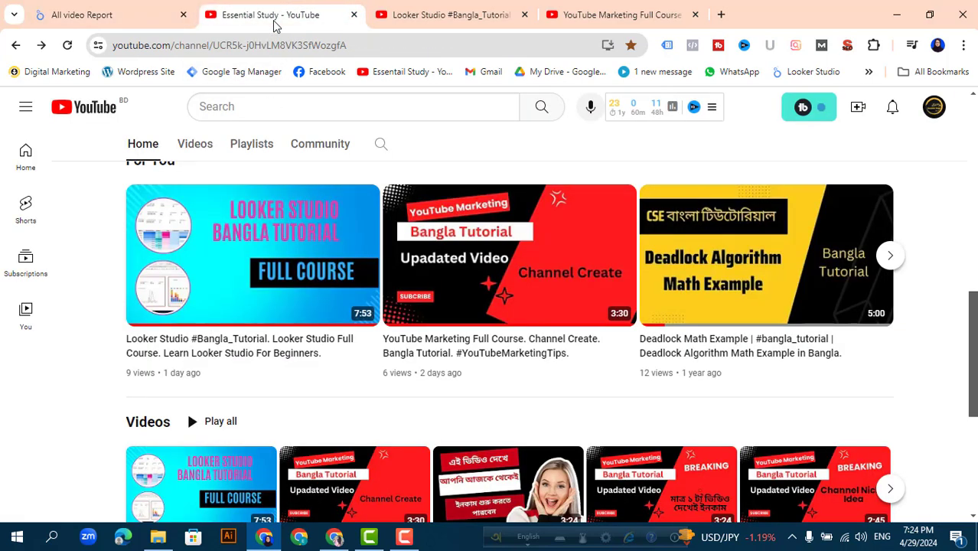
left_click(138, 16)
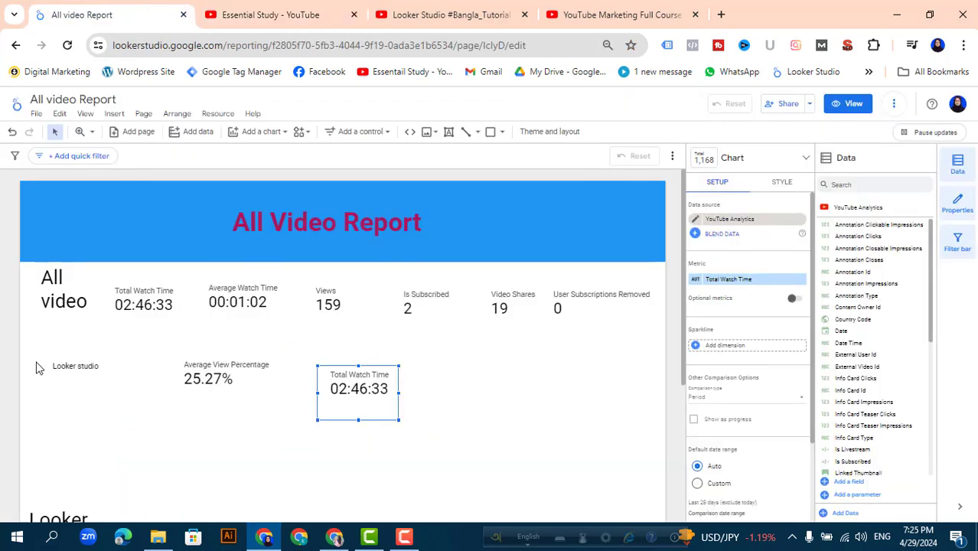
left_click_drag(38, 358, 458, 426)
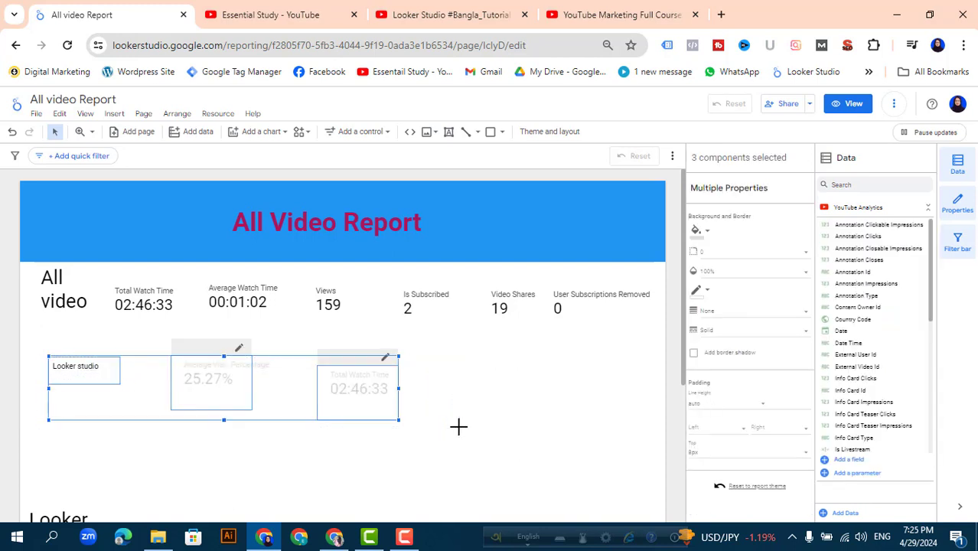
key("Delete")
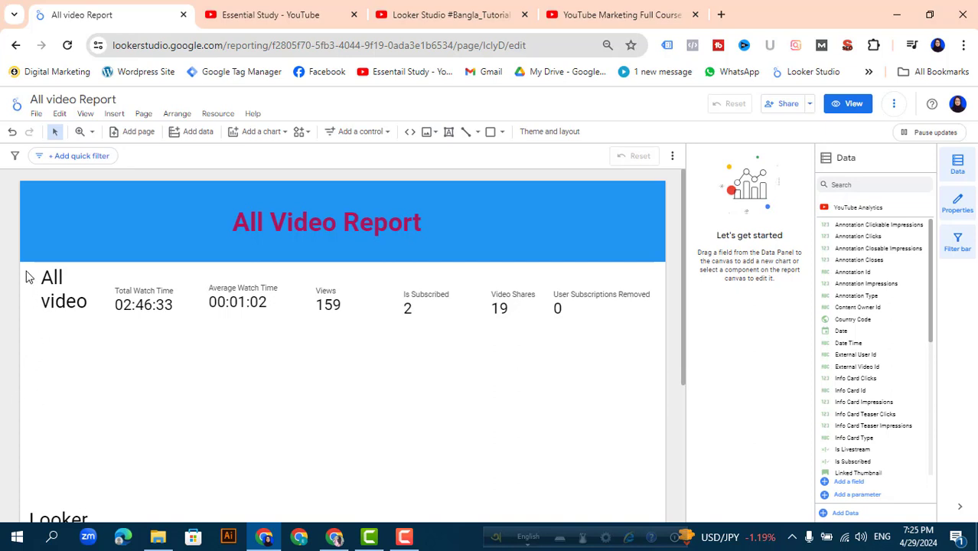
left_click_drag(26, 272, 658, 348)
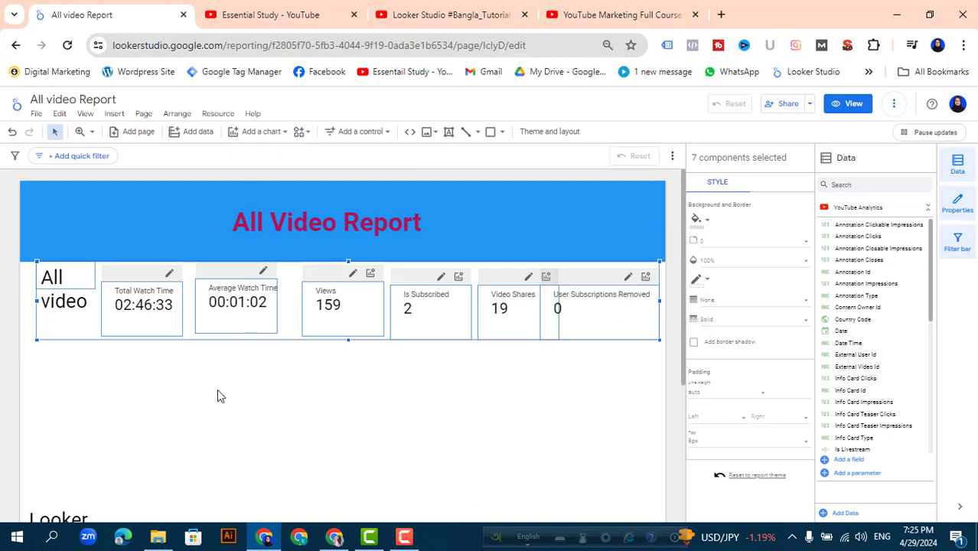
left_click_drag(867, 414, 871, 440)
left_click(346, 414)
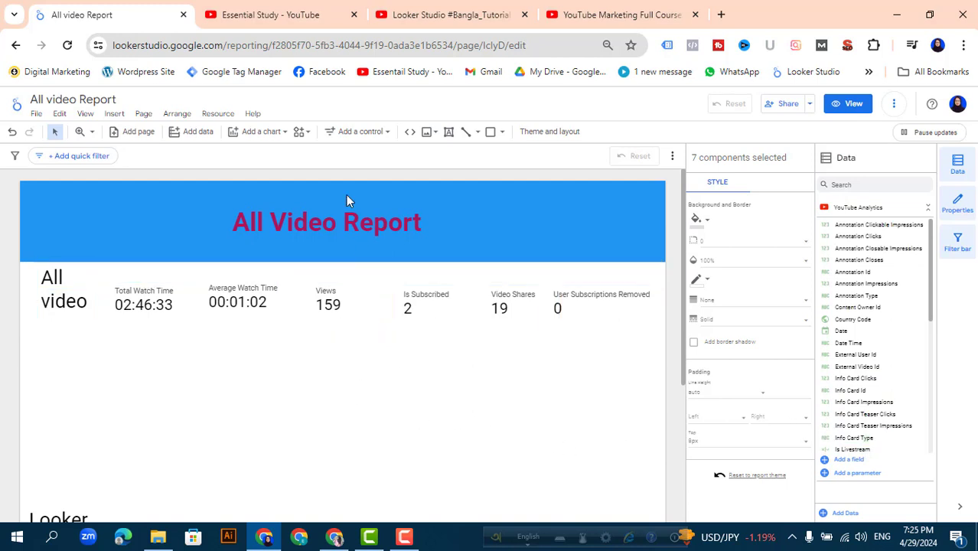
Step: Add a scorecard below the All video row with Date as its sparkline dimension and Views as its metric
left_click(287, 136)
left_click(247, 210)
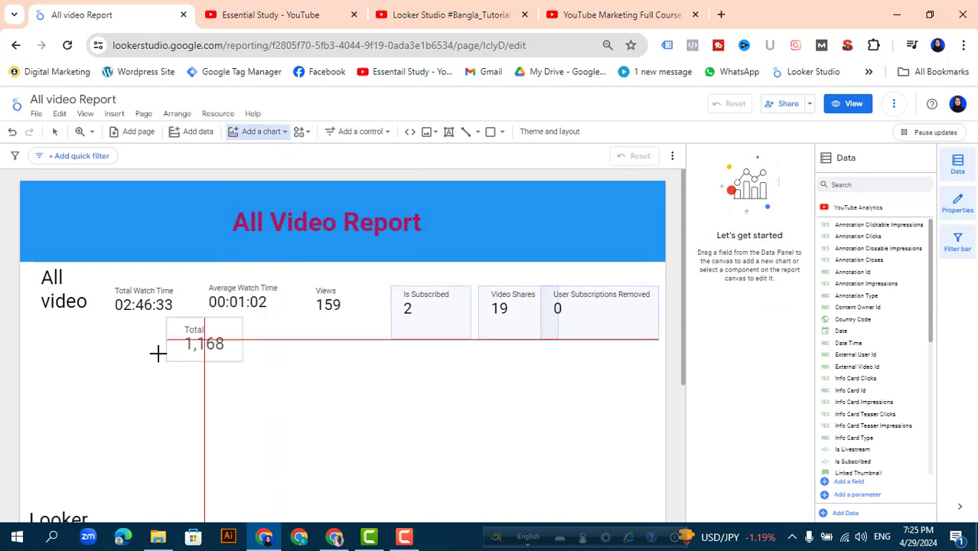
left_click(157, 374)
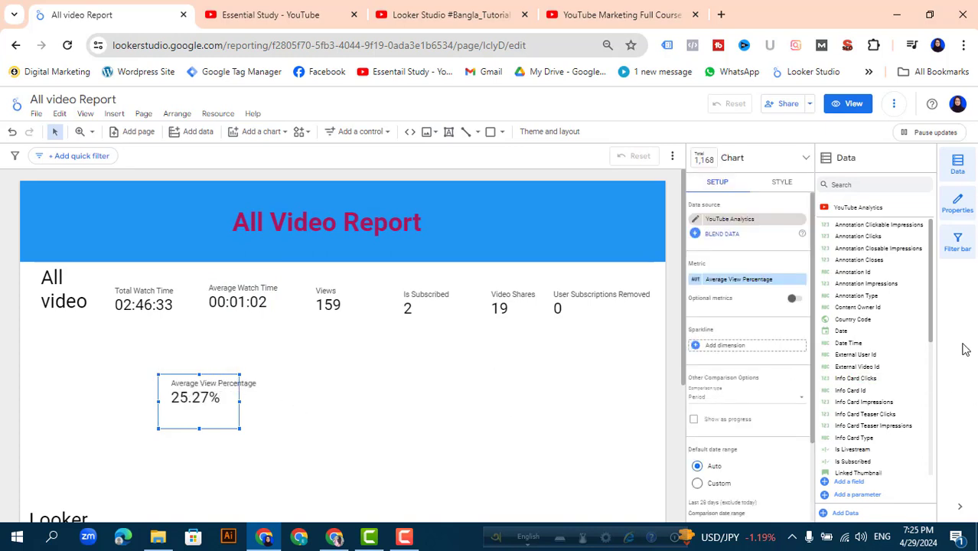
left_click_drag(934, 337, 940, 459)
left_click_drag(830, 442, 202, 399)
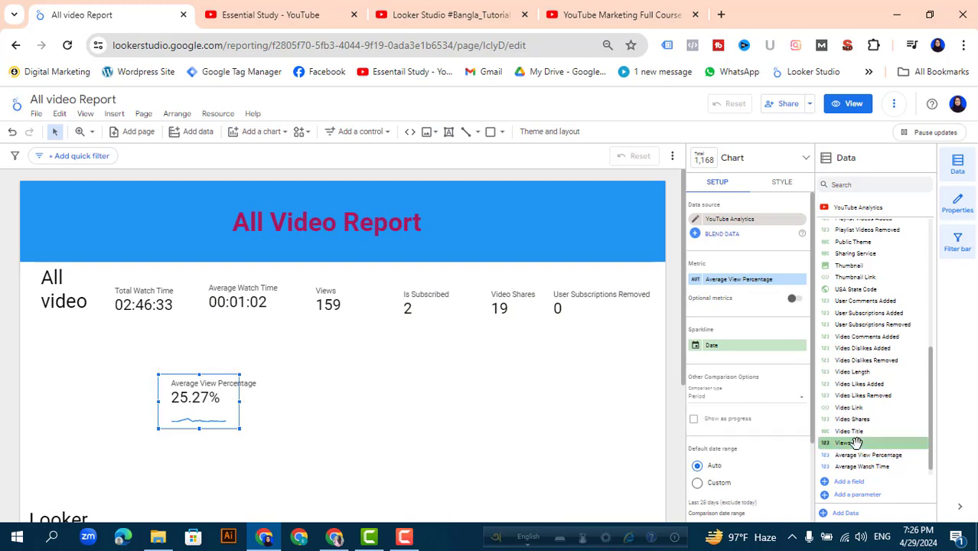
left_click_drag(855, 442, 211, 392)
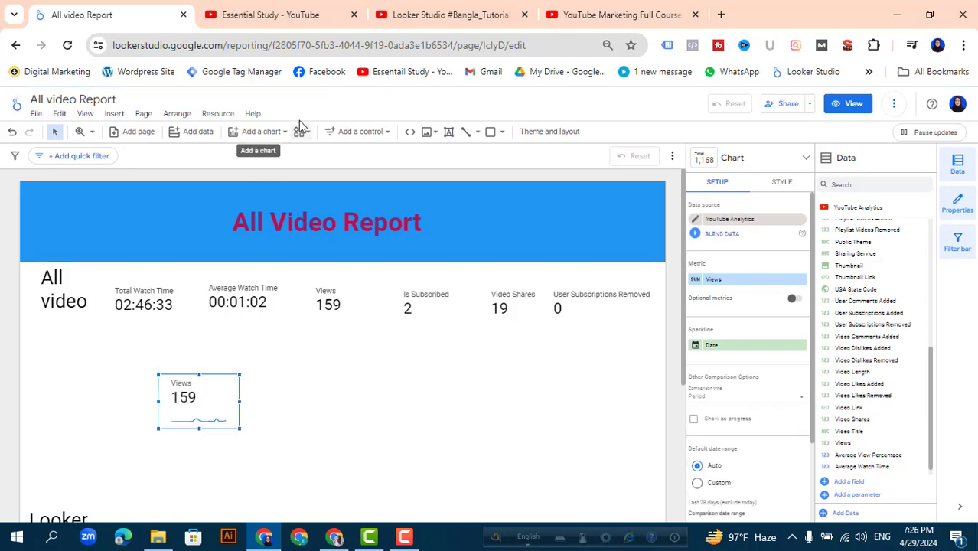
Step: Add a compact-number scorecard beside the new Views scorecard and set its metric to Video Shares
left_click(277, 137)
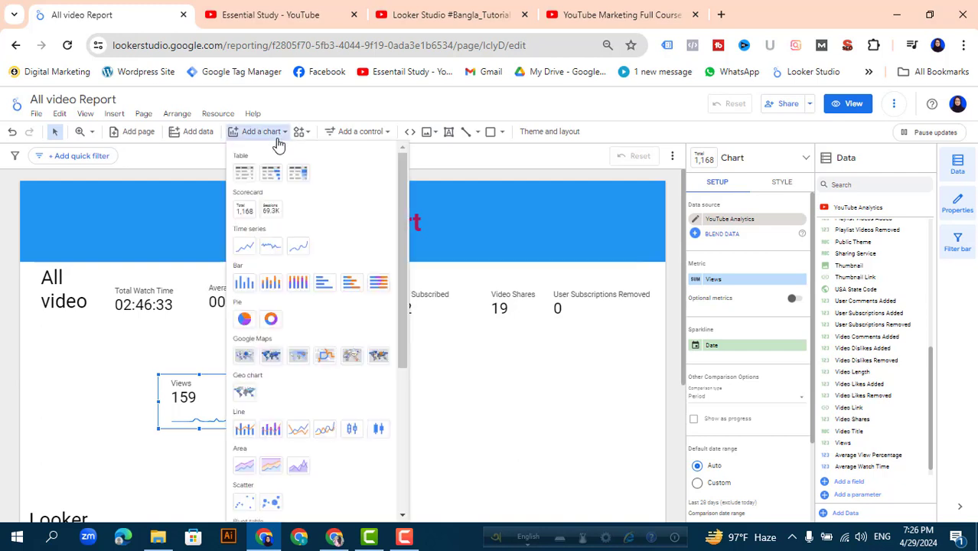
left_click(246, 210)
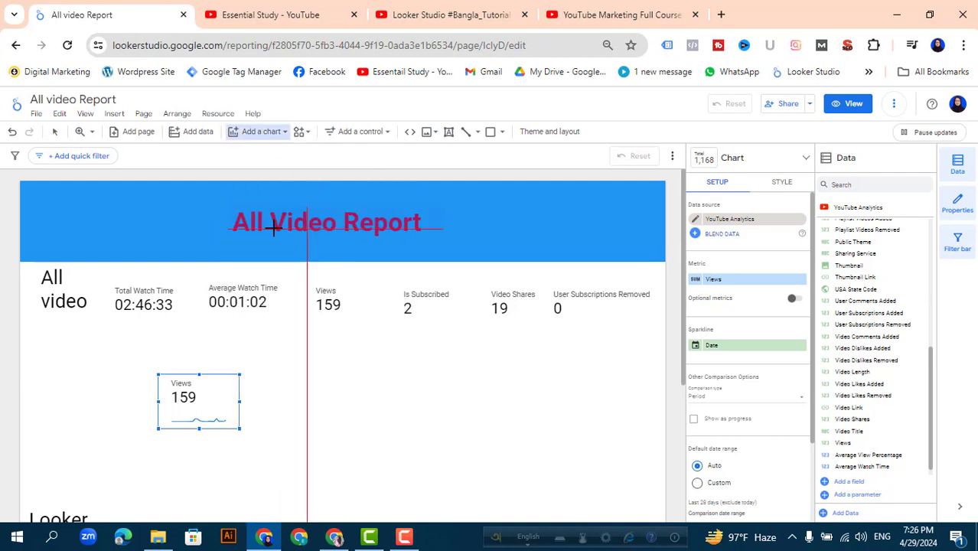
left_click(313, 387)
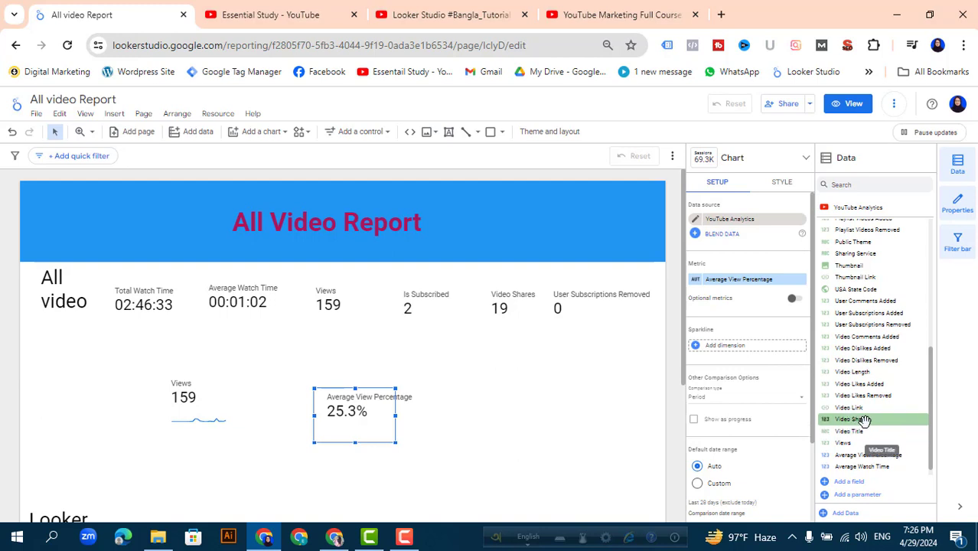
left_click_drag(860, 419, 378, 416)
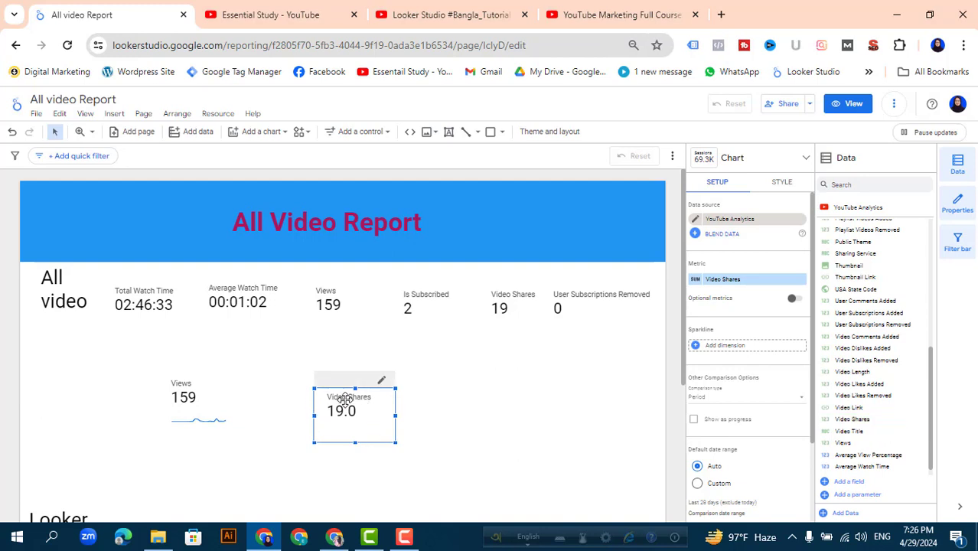
Step: Delete the new Video Shares and Views scorecards from the empty area below the All video row
key("Delete")
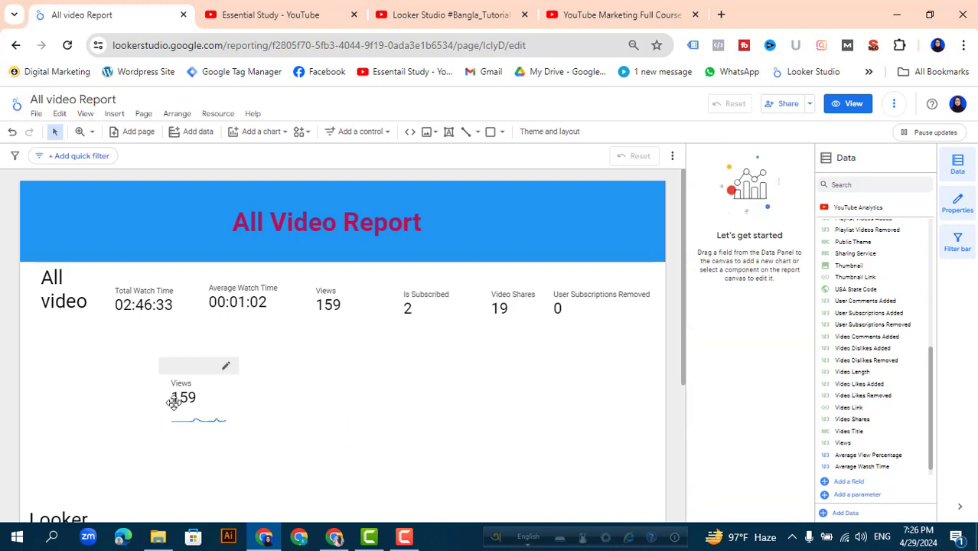
left_click(174, 401)
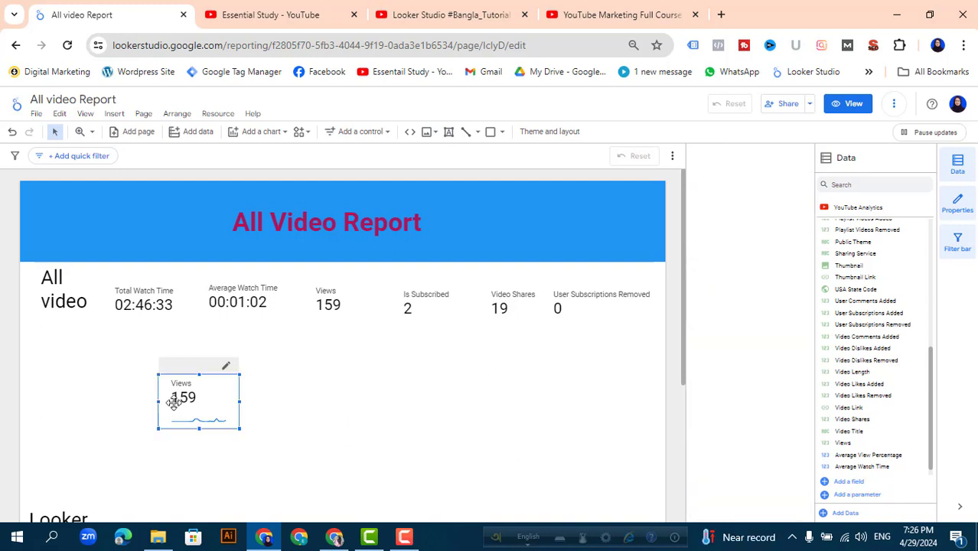
key("Delete")
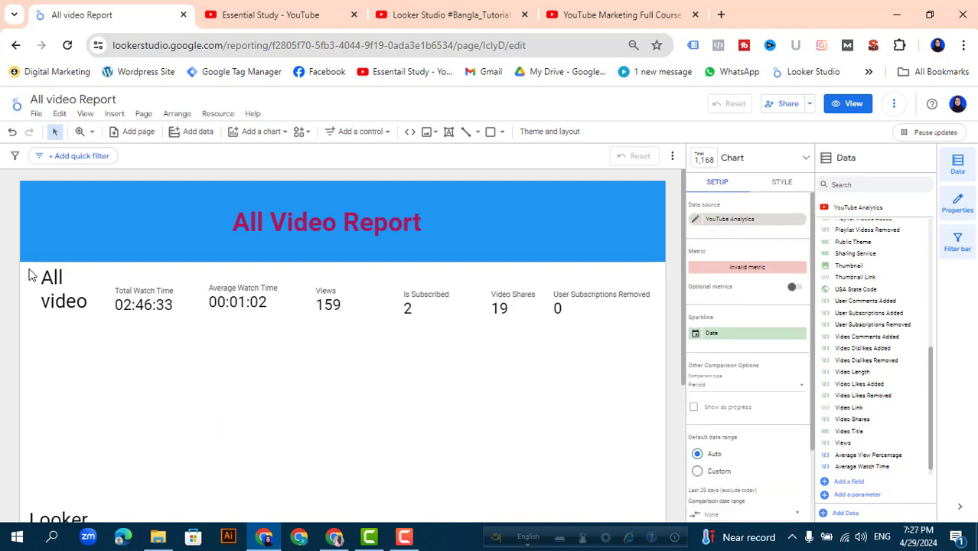
Step: Duplicate the All video label with its six scorecards and position the copied row just below the original
left_click_drag(29, 270, 654, 329)
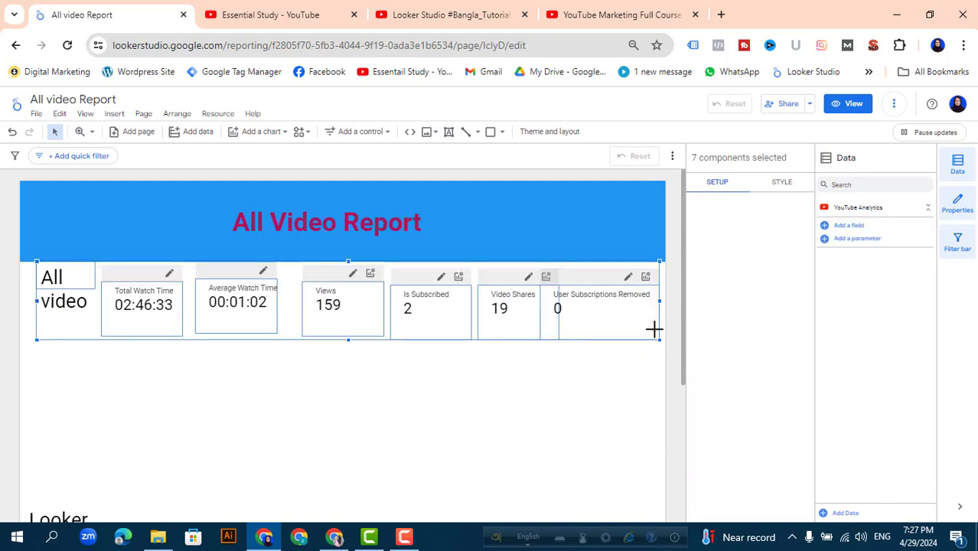
key("ctrl+d")
key("shift+Down")
key("shift+Down")
key("shift+Down")
key("shift+Down")
key("shift+Down")
key("shift+Down")
key("shift+Down")
key("shift+Down")
key("shift+Down")
key("shift+Down")
key("shift+Down")
key("shift+Down")
key("shift+Down")
key("shift+Down")
key("shift+Down")
key("shift+Down")
key("shift+Down")
key("shift+Down")
key("shift+Down")
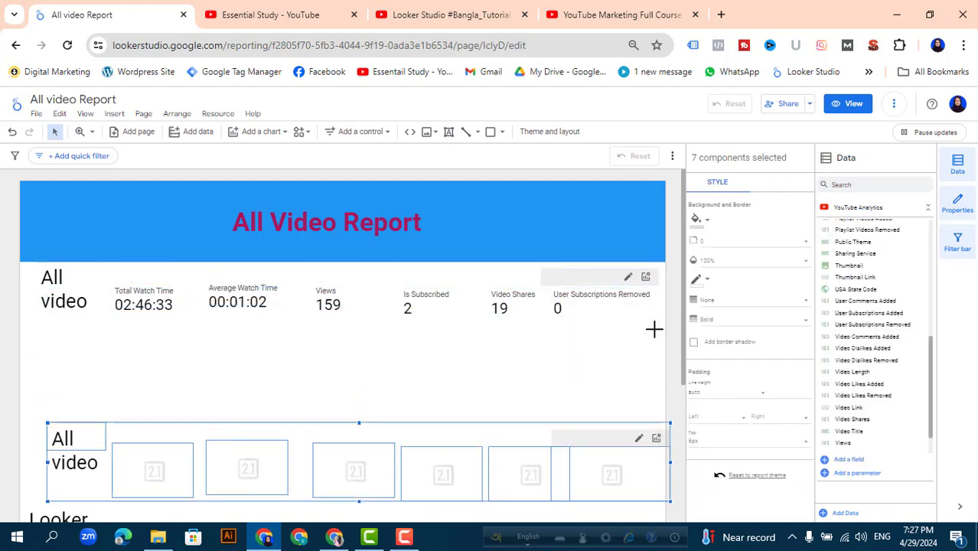
key("shift+Up")
key("shift+Up")
key("shift+Up")
key("shift+Up")
key("shift+Up")
key("shift+Up")
key("shift+Up")
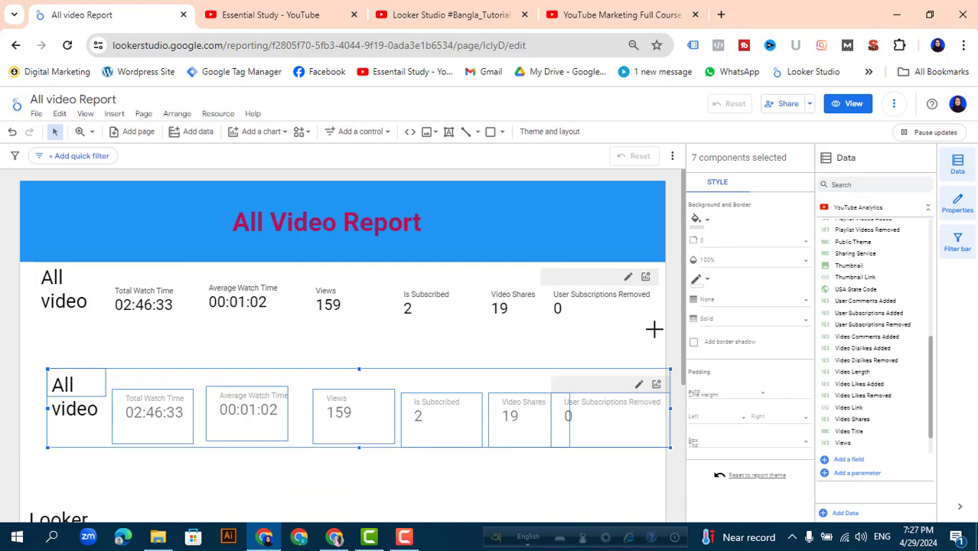
key("shift+Up")
key("shift+Up")
key("shift+Up")
key("shift+Up")
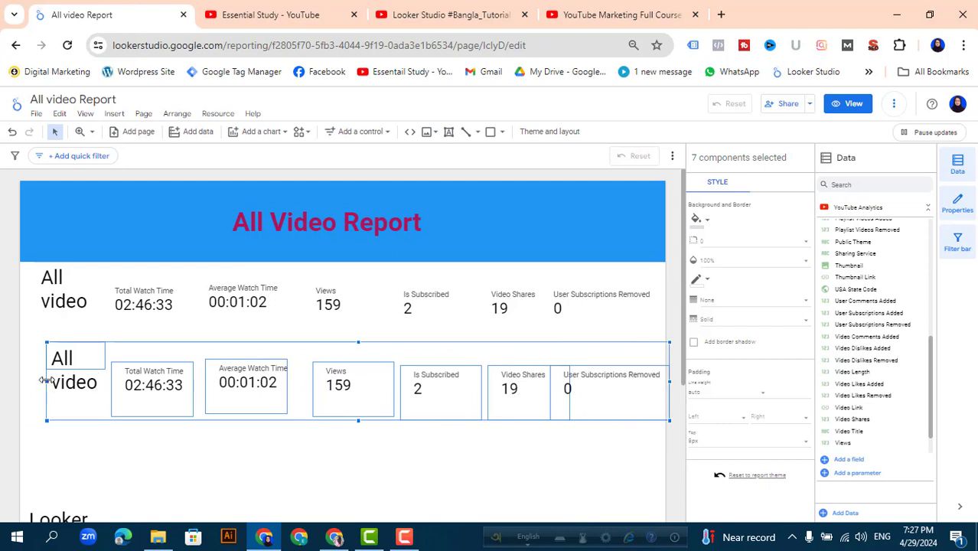
left_click(90, 429)
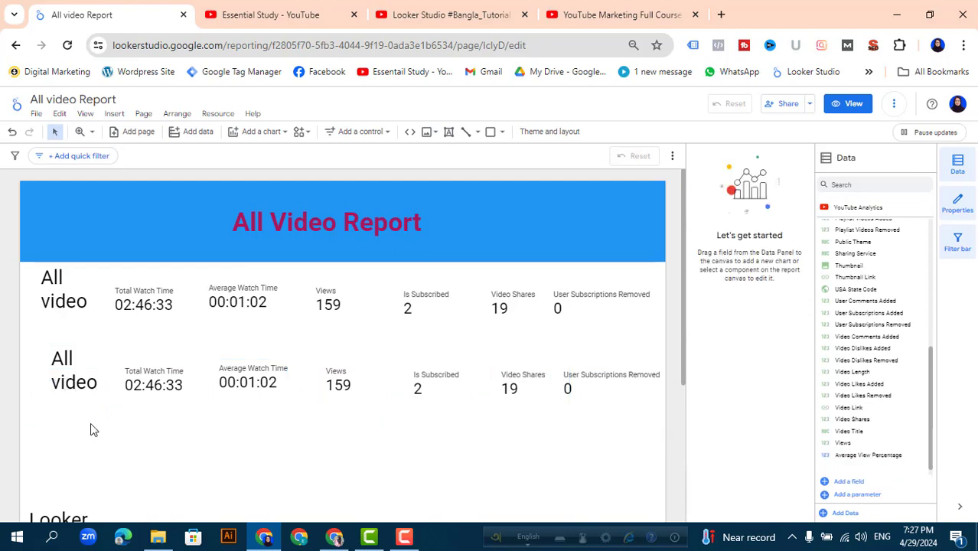
Step: Widen the copied row's label box slightly and replace its text with "Looker Studio"
left_click(68, 379)
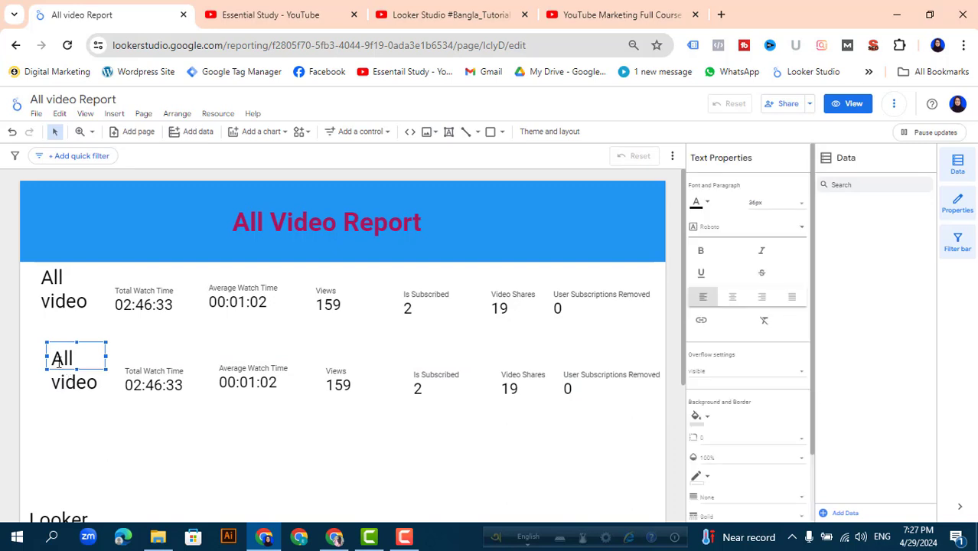
left_click_drag(39, 356, 33, 356)
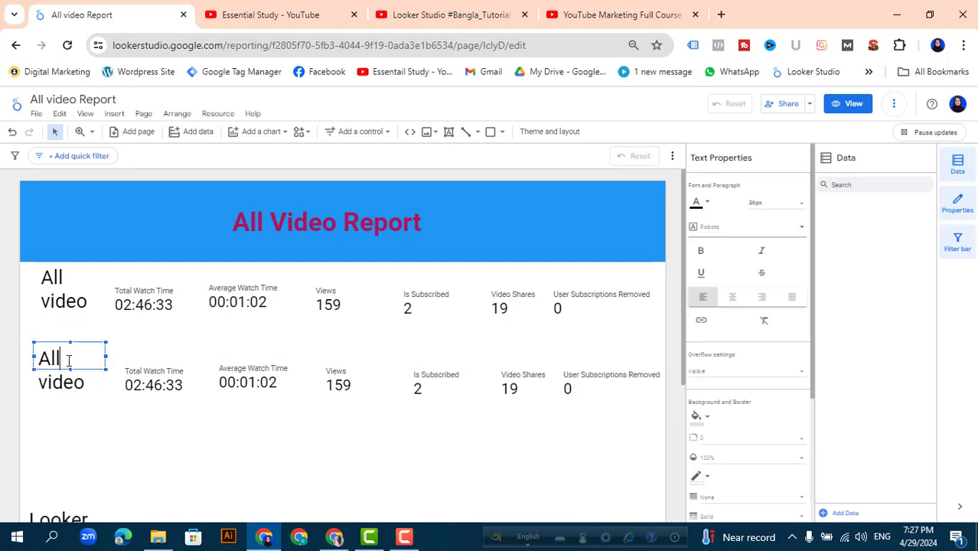
key("BackSpace")
key("BackSpace")
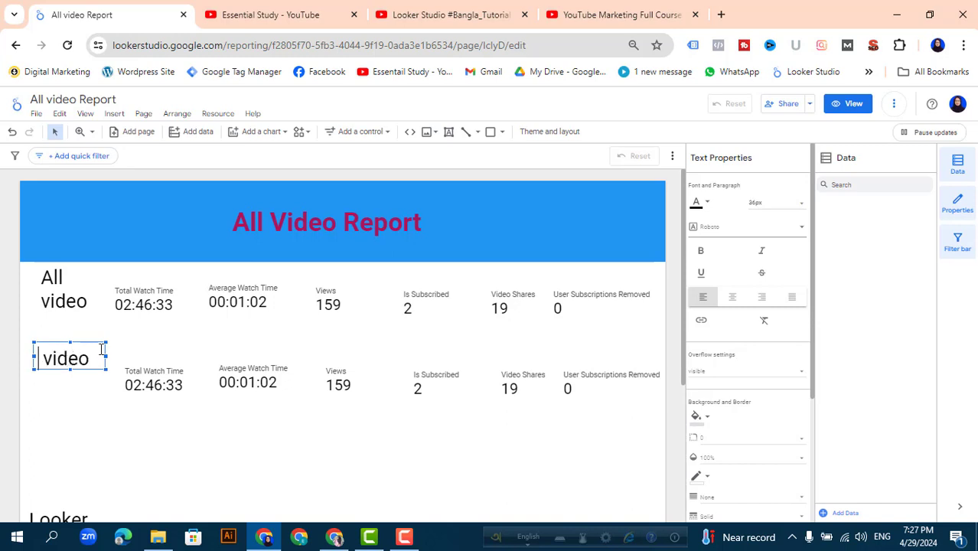
double_click(70, 360)
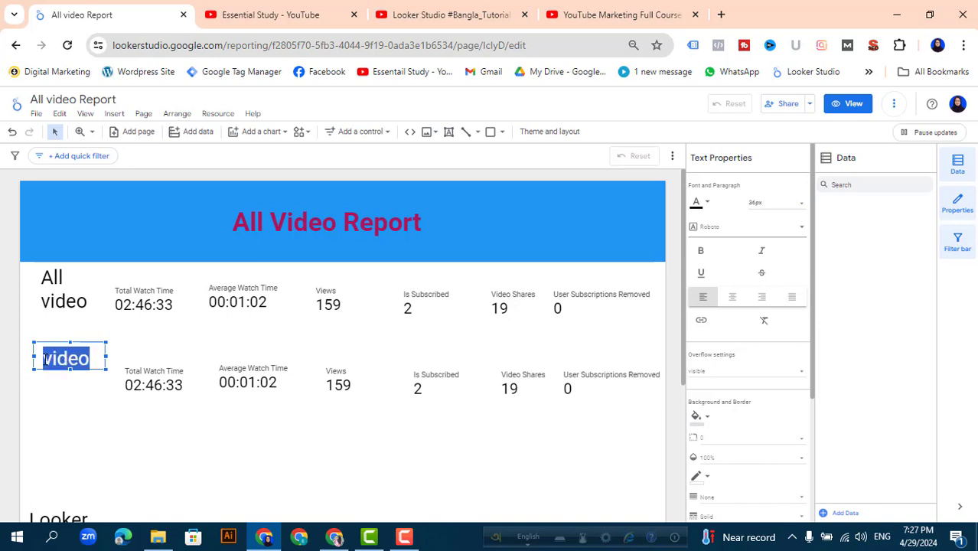
key("BackSpace")
left_click(268, 15)
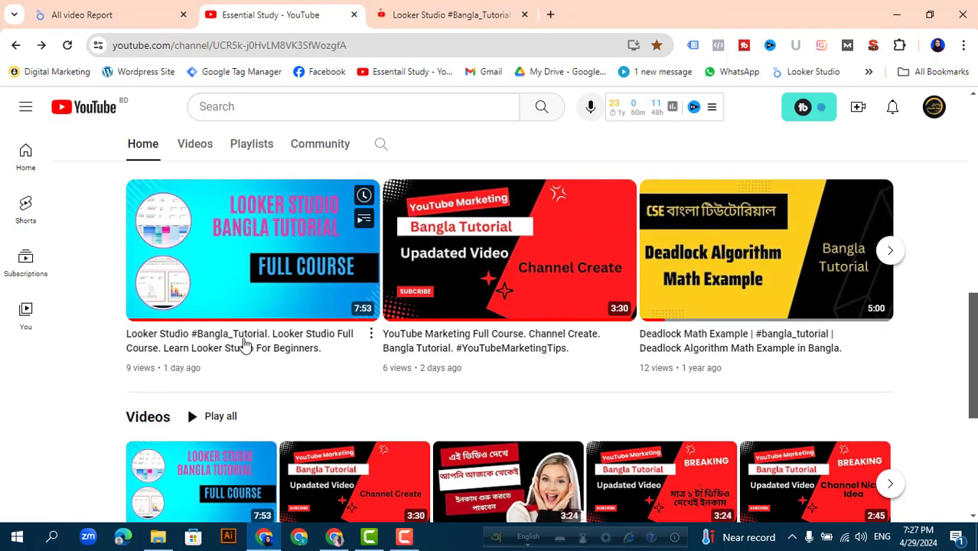
left_click(109, 13)
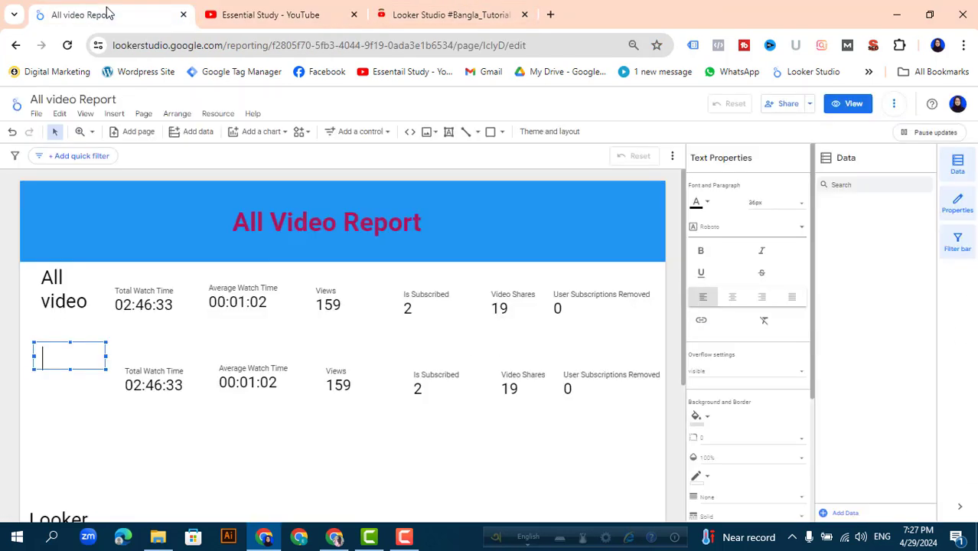
left_click(54, 354)
type("L")
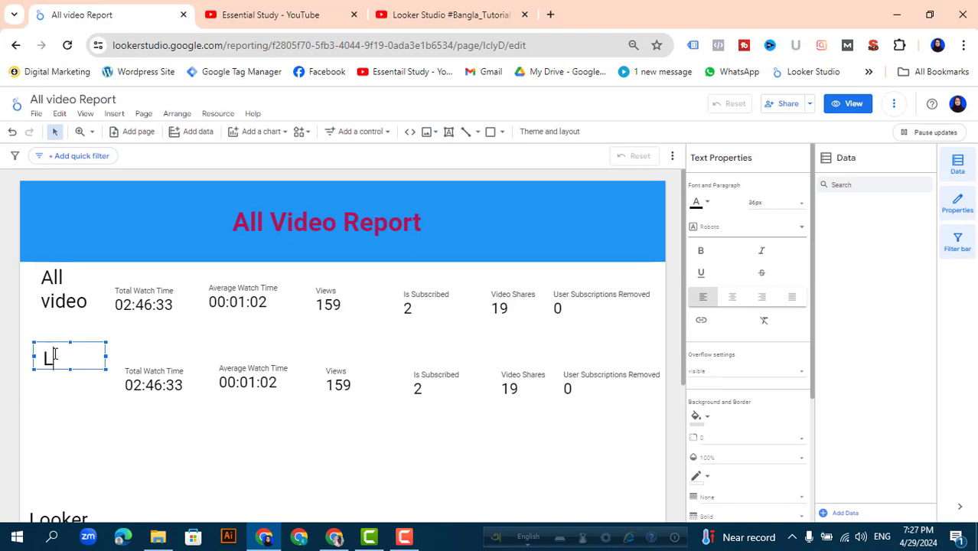
type("ooker Studio")
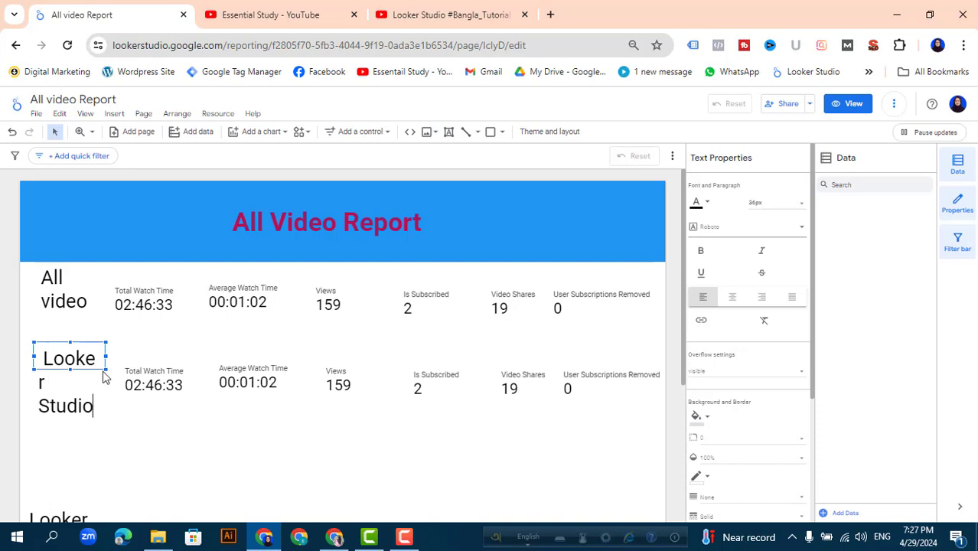
Step: Start a new scorecard filter named "Looker studio" for the Total Watch Time scorecard in the Looker Studio row
left_click(156, 381)
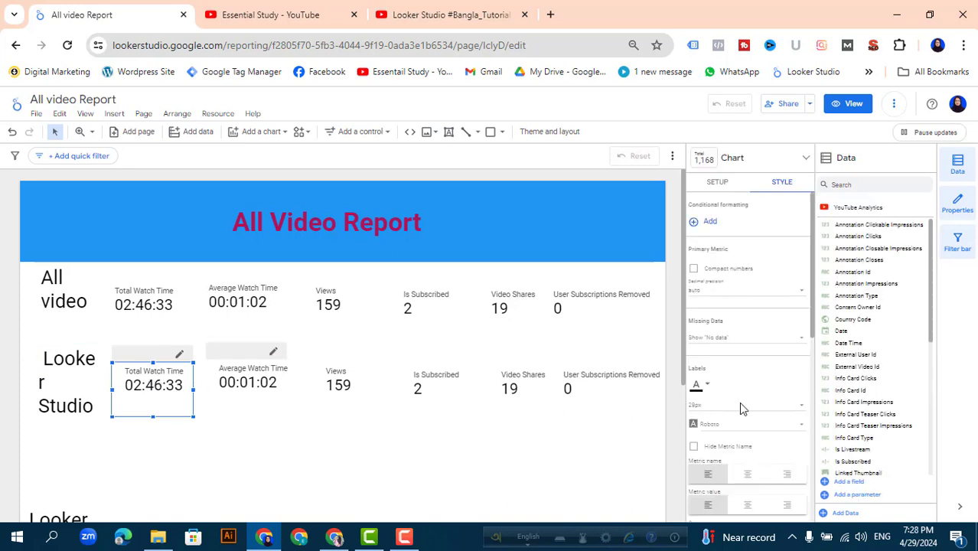
left_click(716, 182)
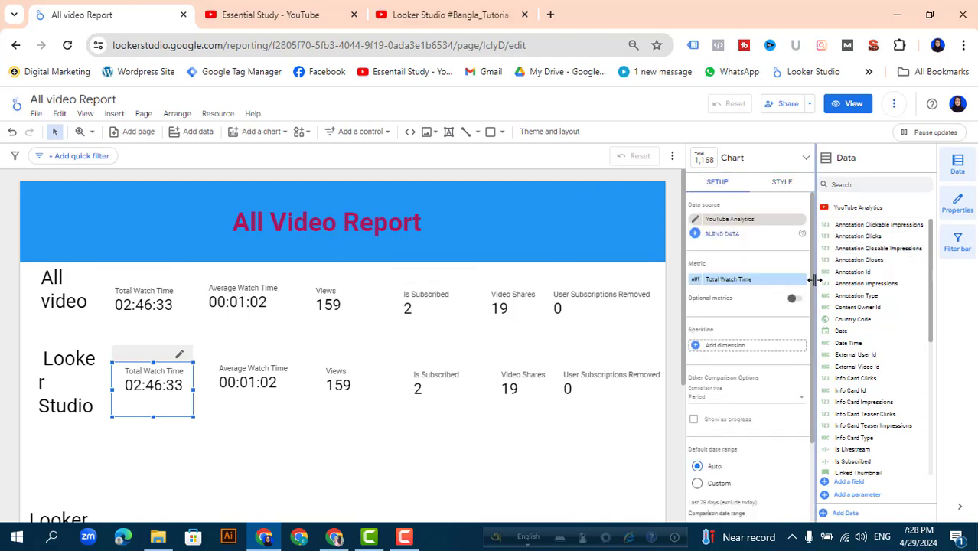
scroll(810, 321, "down", 2)
scroll(799, 394, "down", 1)
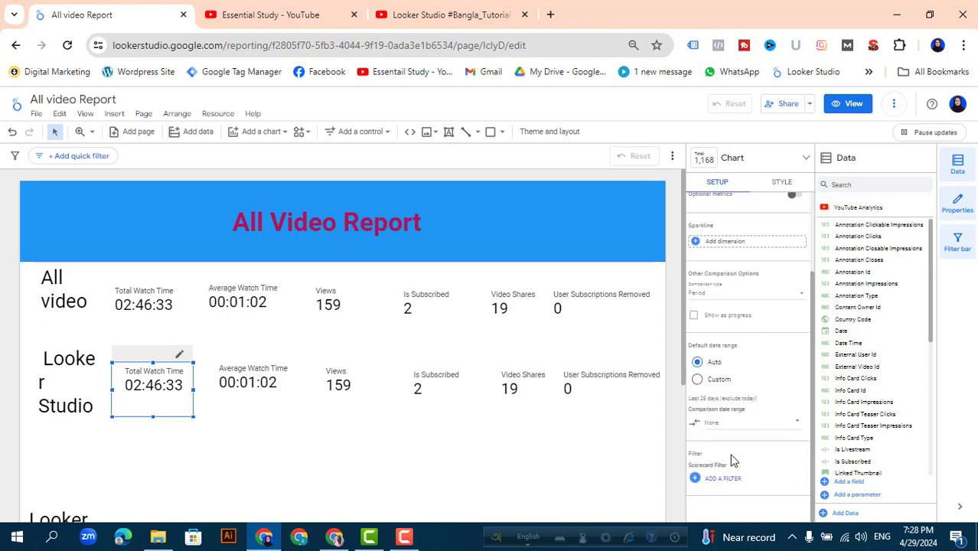
left_click(723, 478)
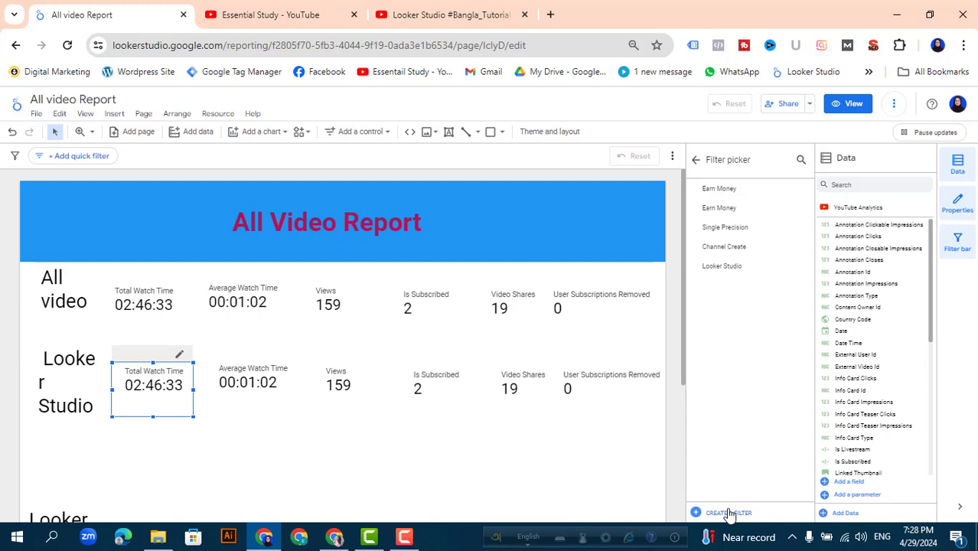
left_click(729, 513)
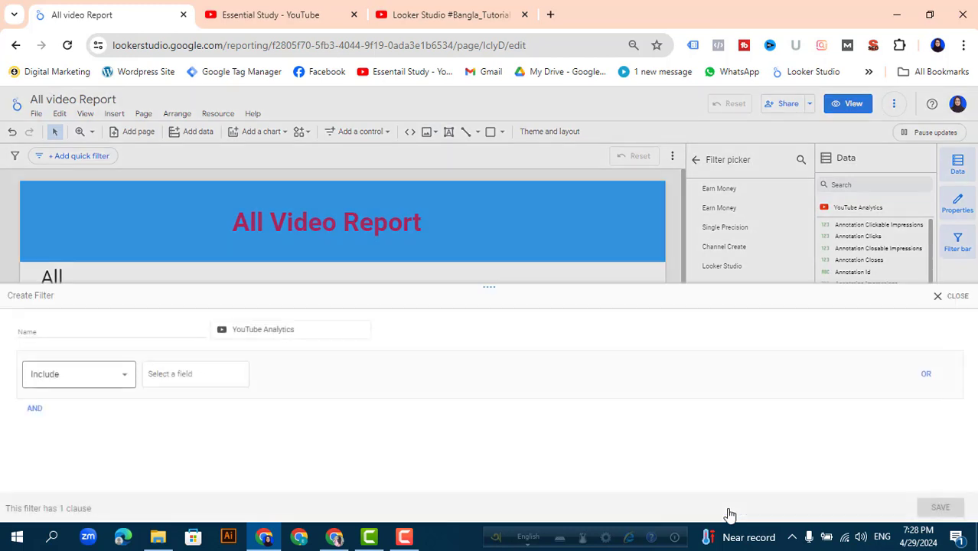
left_click(48, 326)
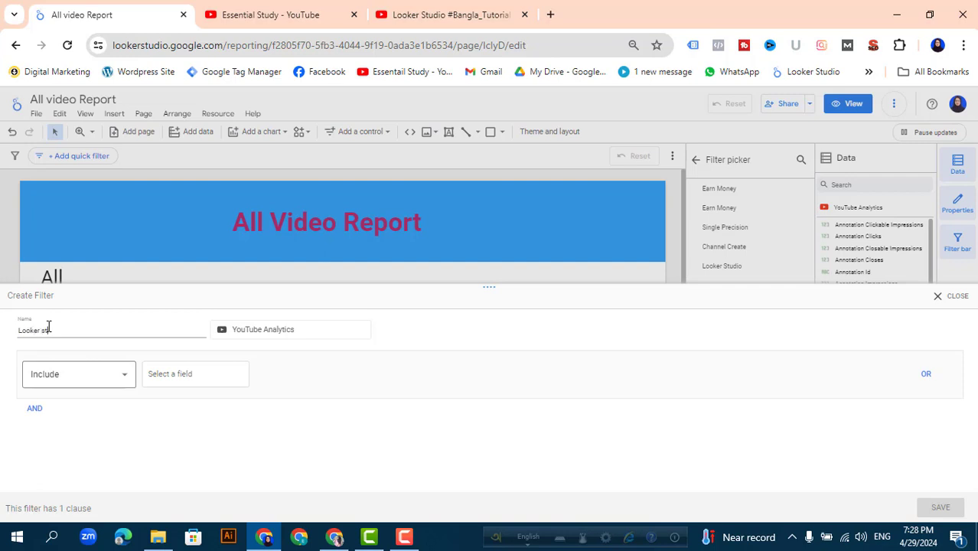
type("udio")
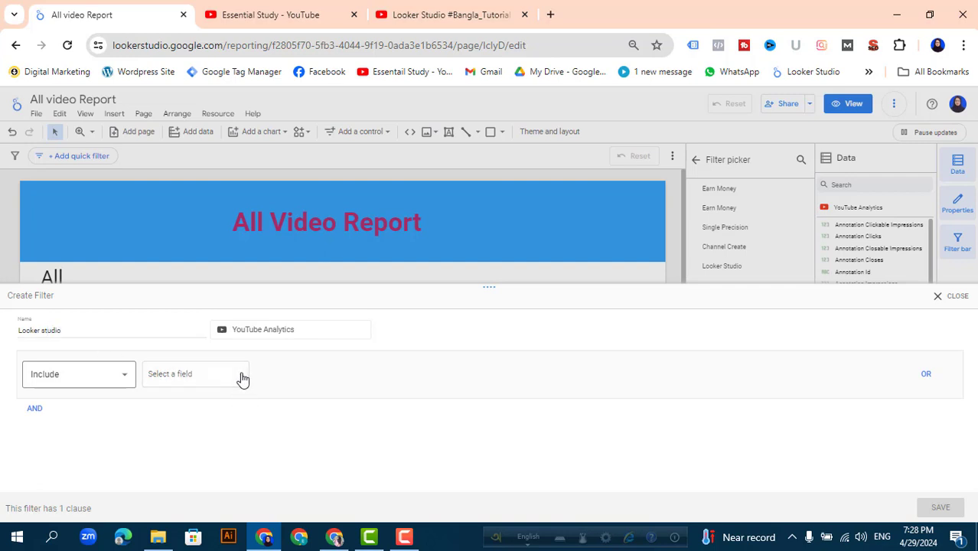
Step: Define the filter clause as Include, Video Link, Contains
left_click(242, 379)
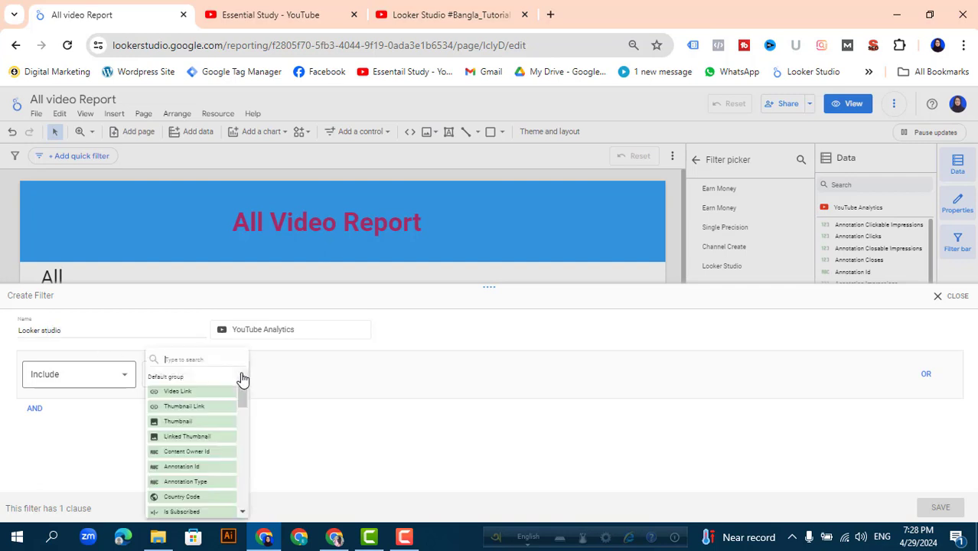
left_click(195, 392)
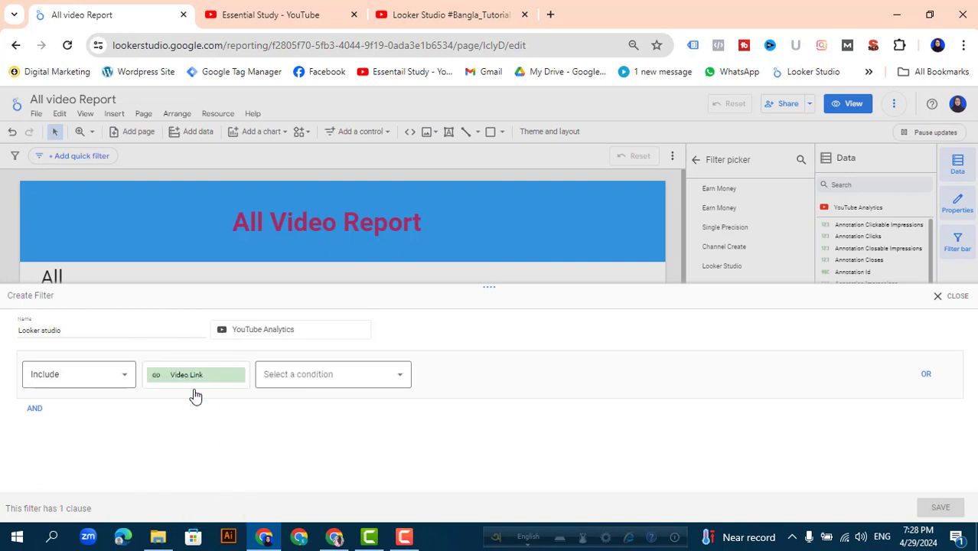
left_click(335, 372)
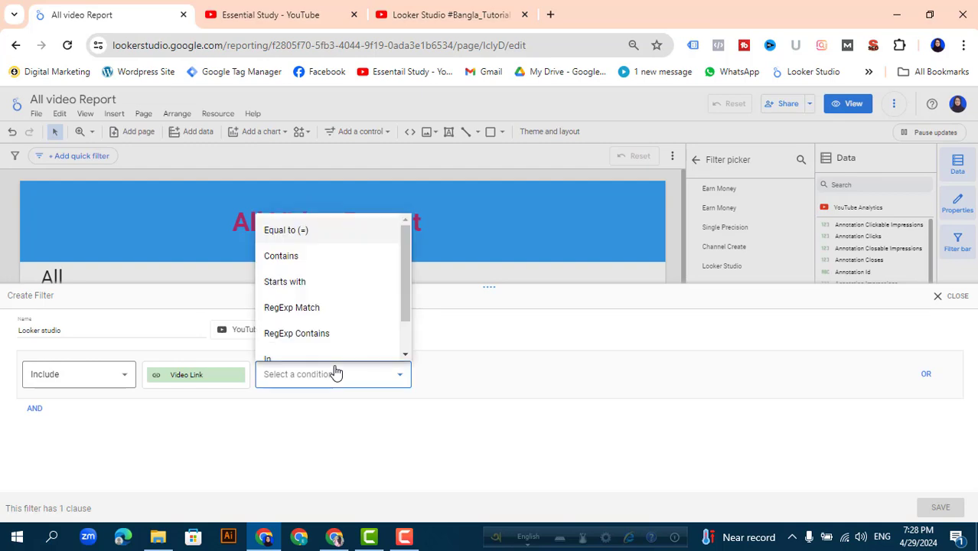
left_click(300, 258)
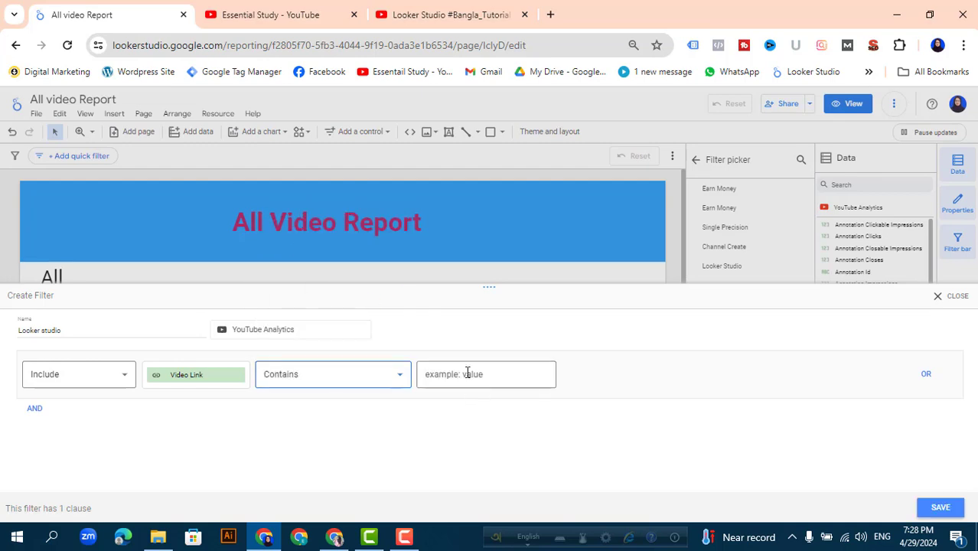
Step: Switch to the Looker Studio Bangla tutorial's YouTube page, pause the video and copy its URL
left_click(283, 7)
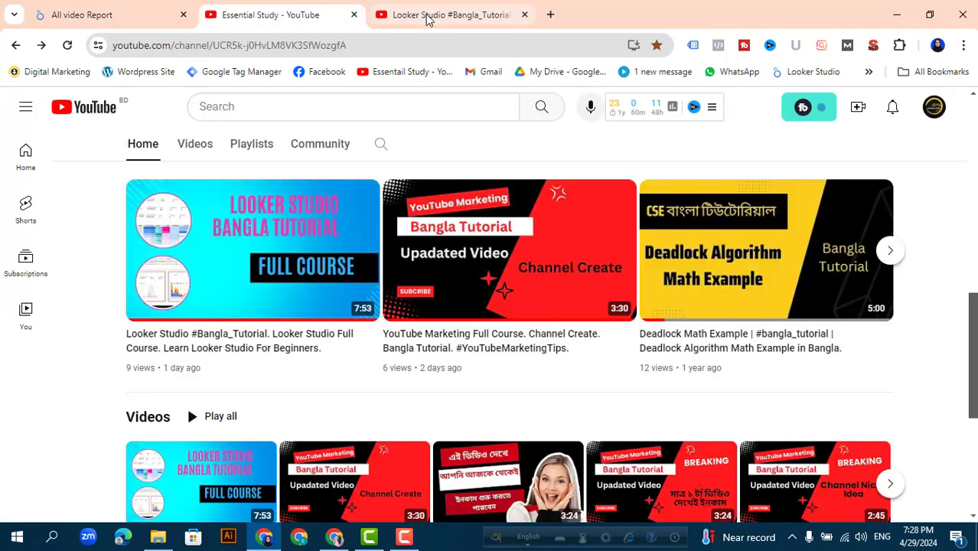
left_click(423, 15)
left_click(290, 43)
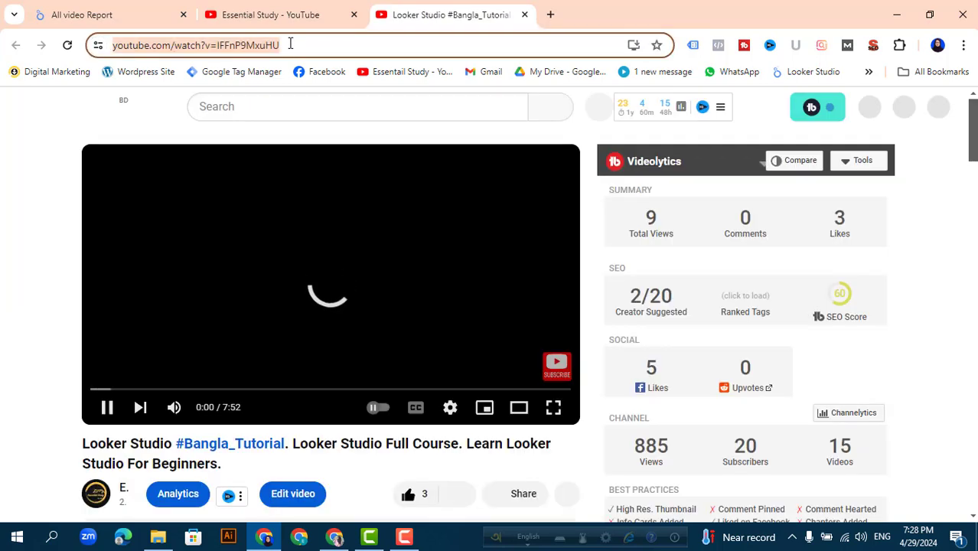
left_click(107, 409)
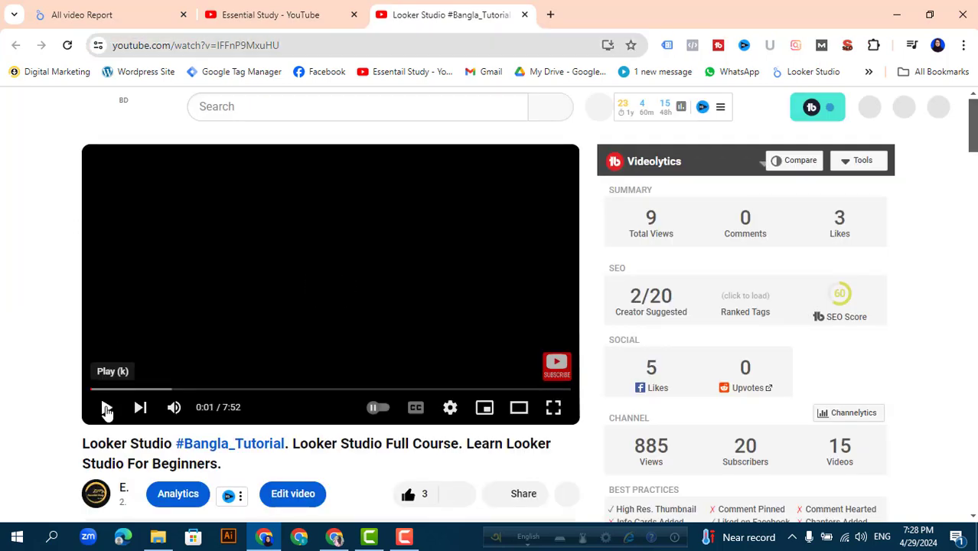
left_click(300, 48)
key("ctrl+c")
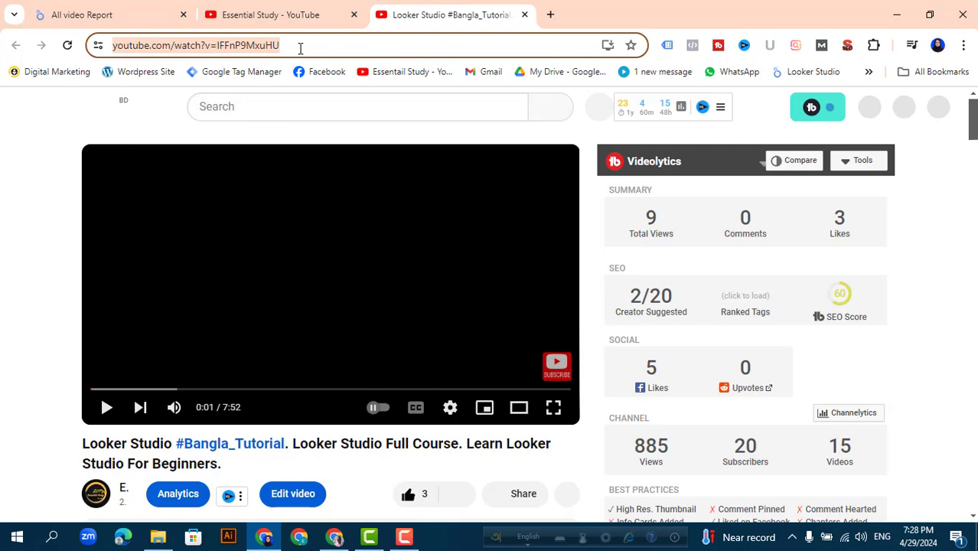
Step: Back in the Looker Studio report, paste the video URL as the filter value and apply the Looker Studio filter to the Total Watch Time scorecard
left_click(83, 14)
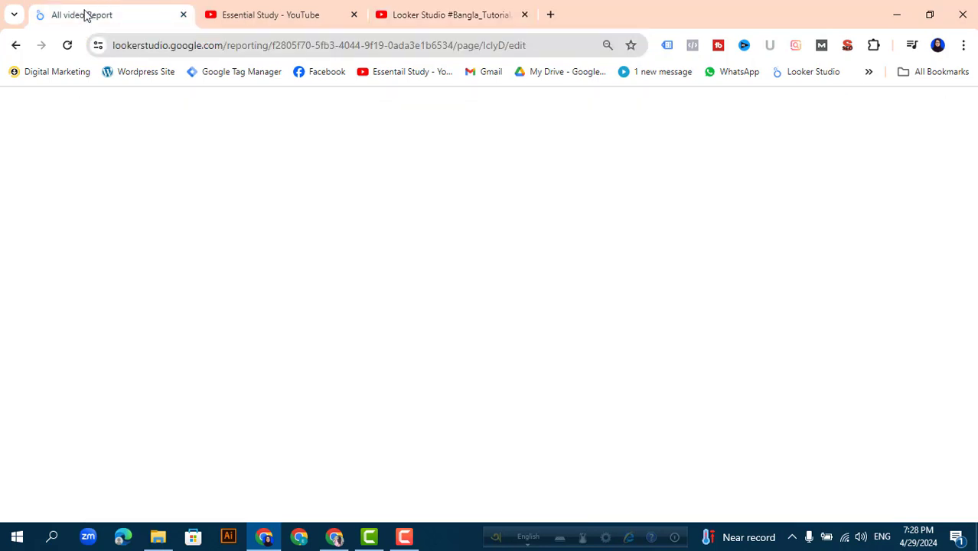
left_click(453, 372)
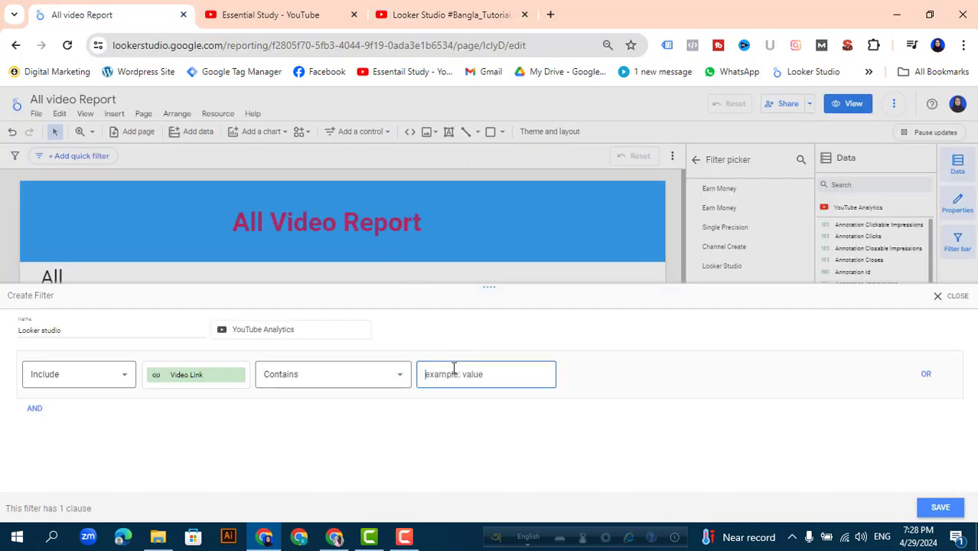
key("ctrl+v")
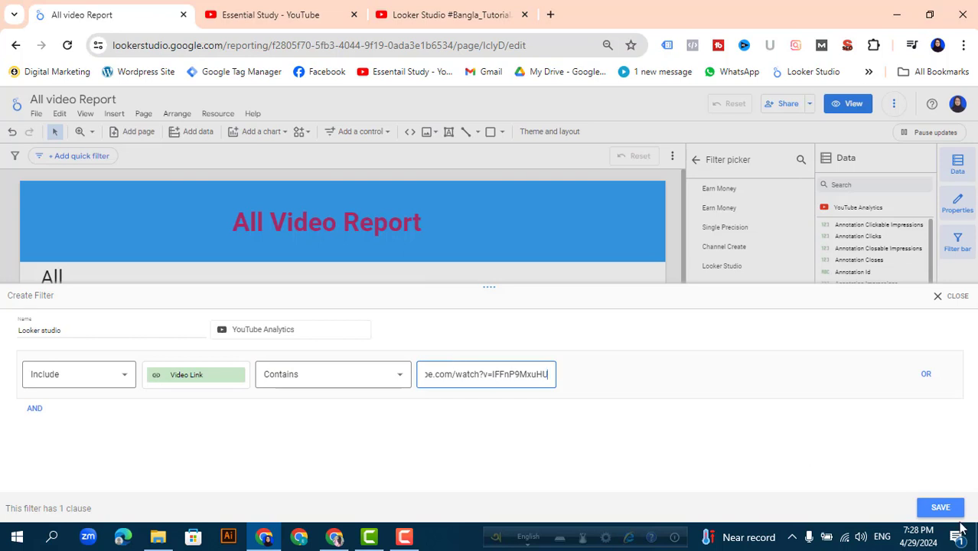
left_click(941, 507)
left_click(938, 295)
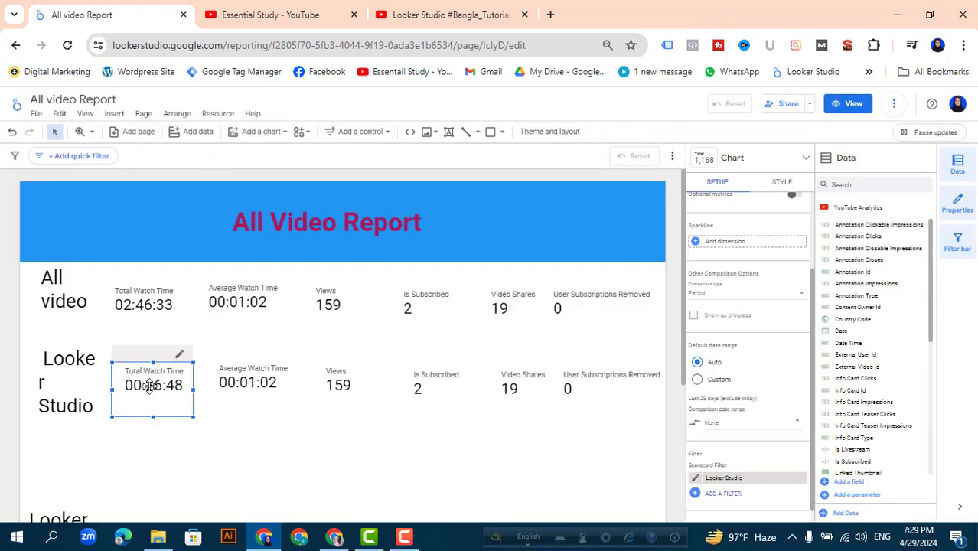
Step: Apply the existing Looker Studio filter to the Average Watch Time scorecard in the Looker Studio row
left_click(266, 379)
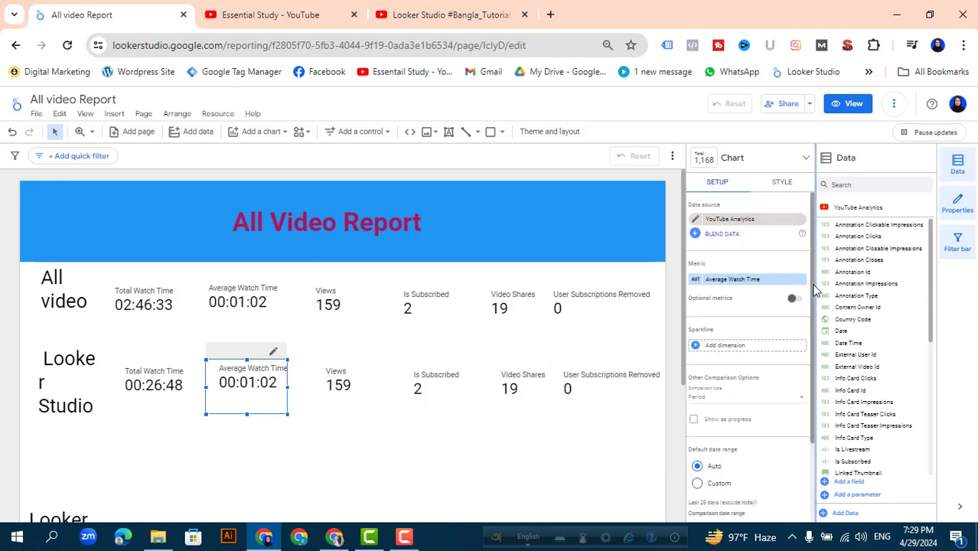
left_click_drag(811, 290, 806, 388)
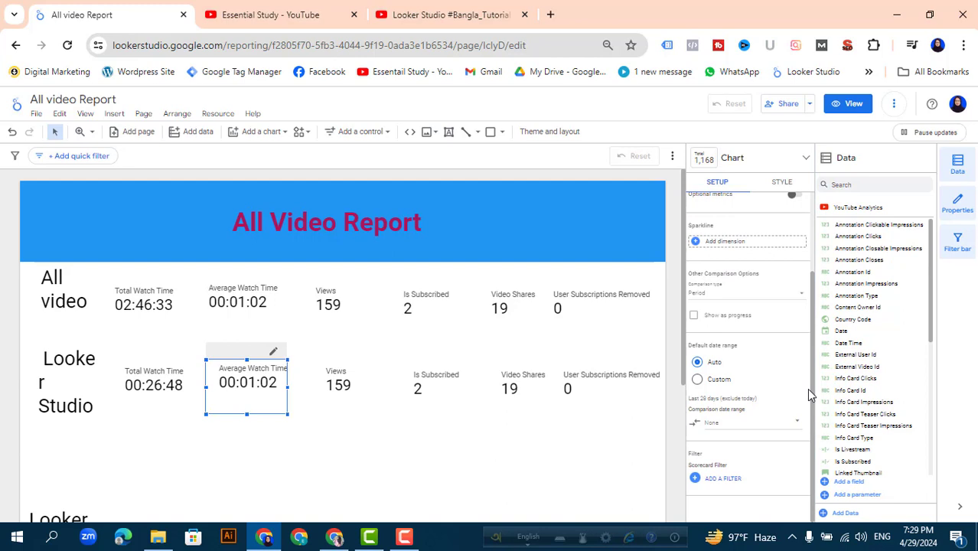
left_click(730, 478)
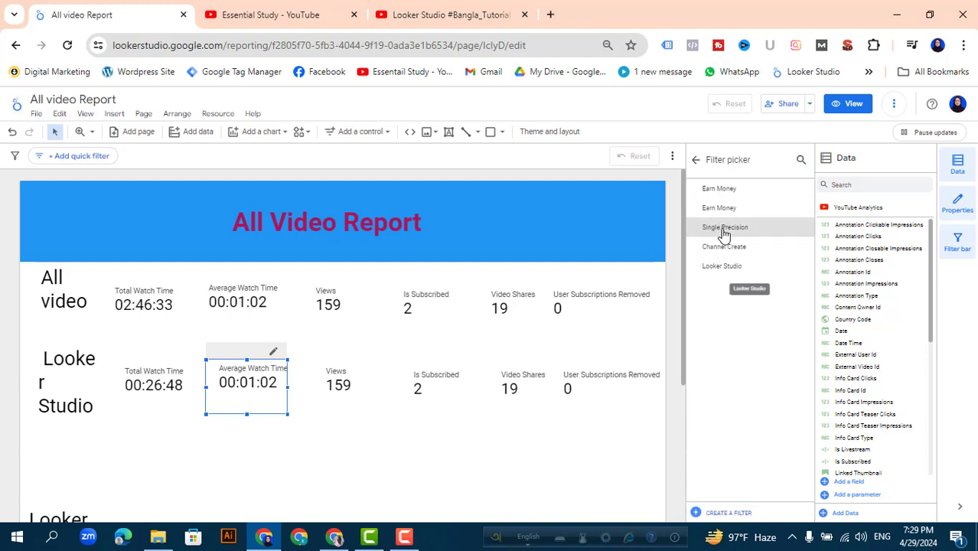
left_click(724, 268)
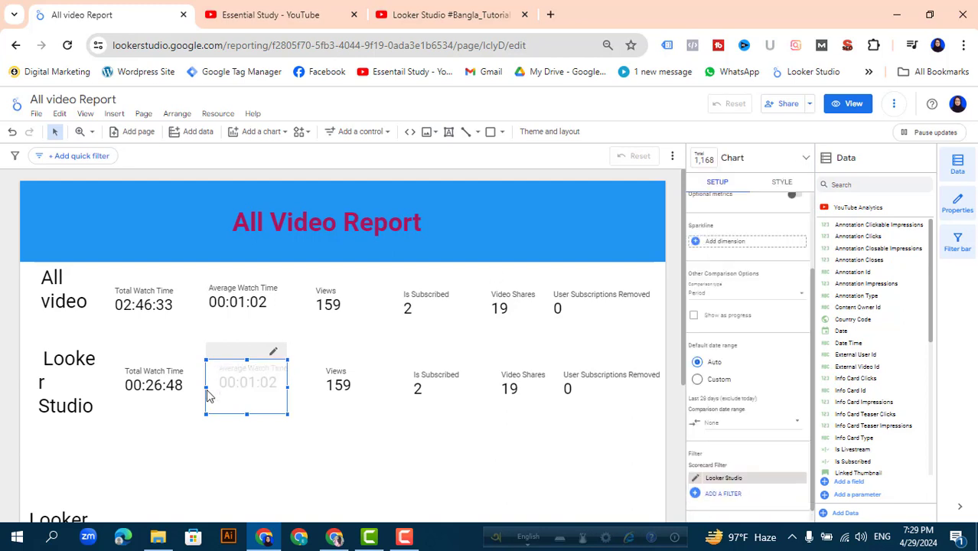
Step: Apply the existing Looker Studio filter to the Looker Studio row's Views scorecard and check it against the total views on the video's YouTube page
left_click(337, 392)
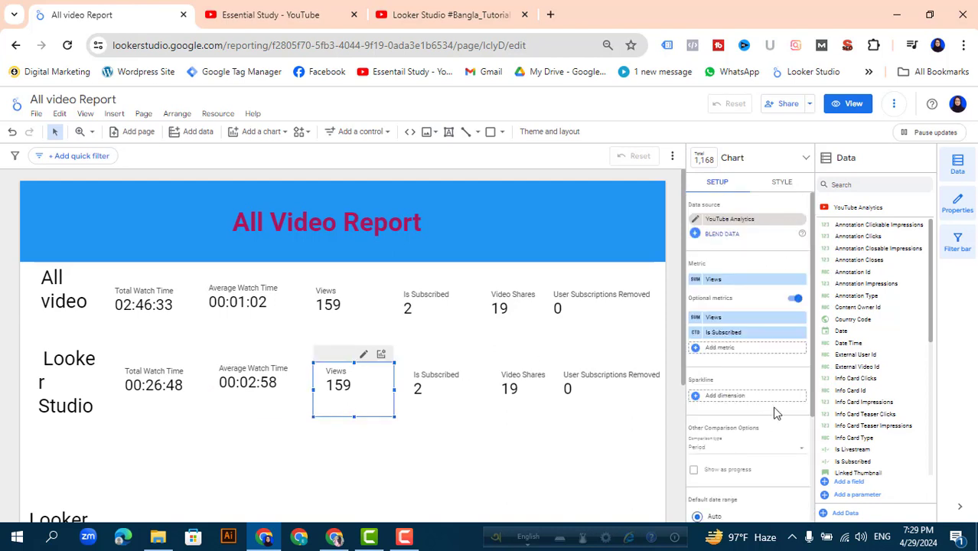
scroll(809, 378, "down", 1)
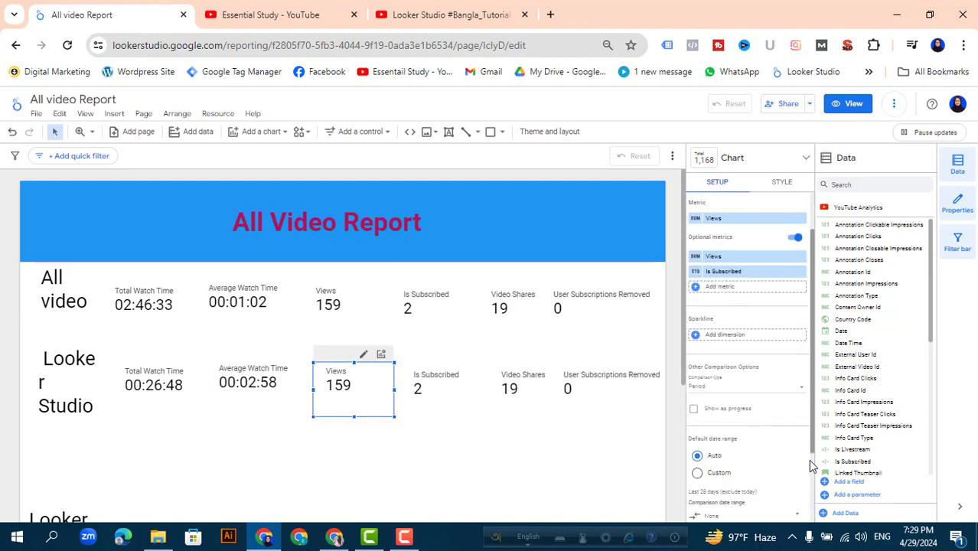
scroll(810, 461, "down", 1)
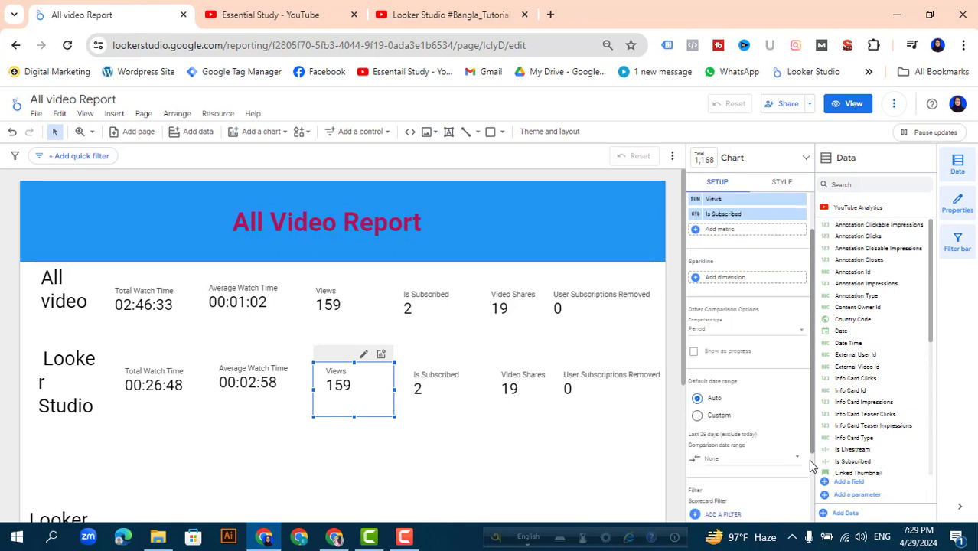
left_click(724, 515)
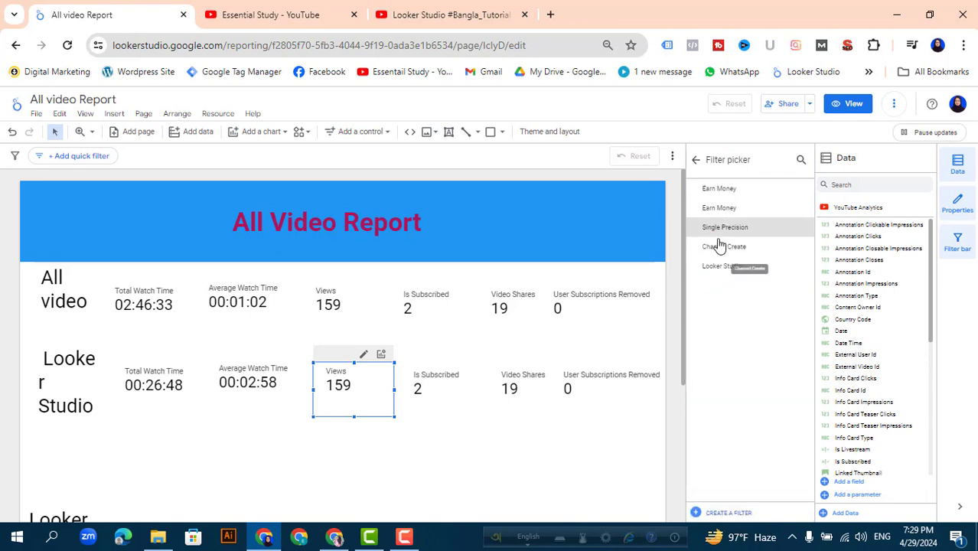
left_click(723, 267)
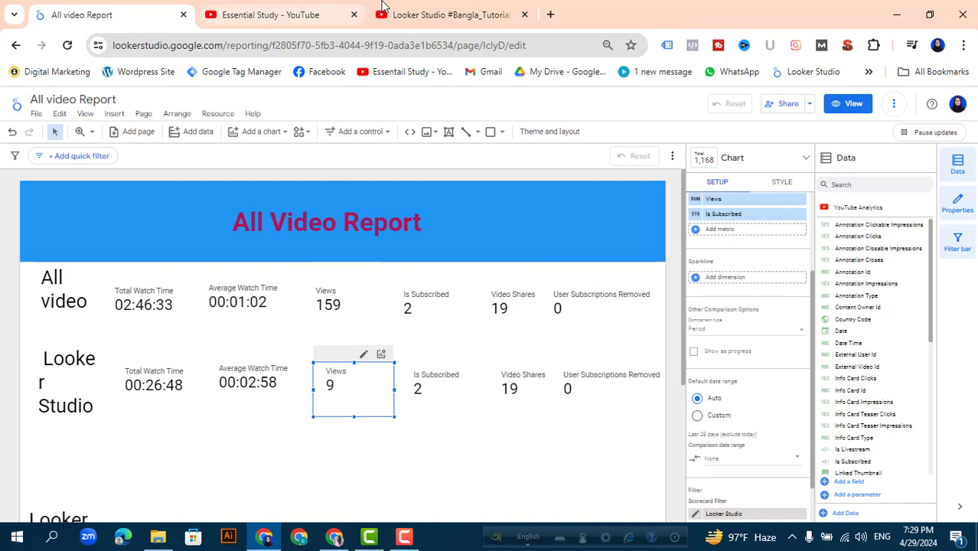
left_click(406, 15)
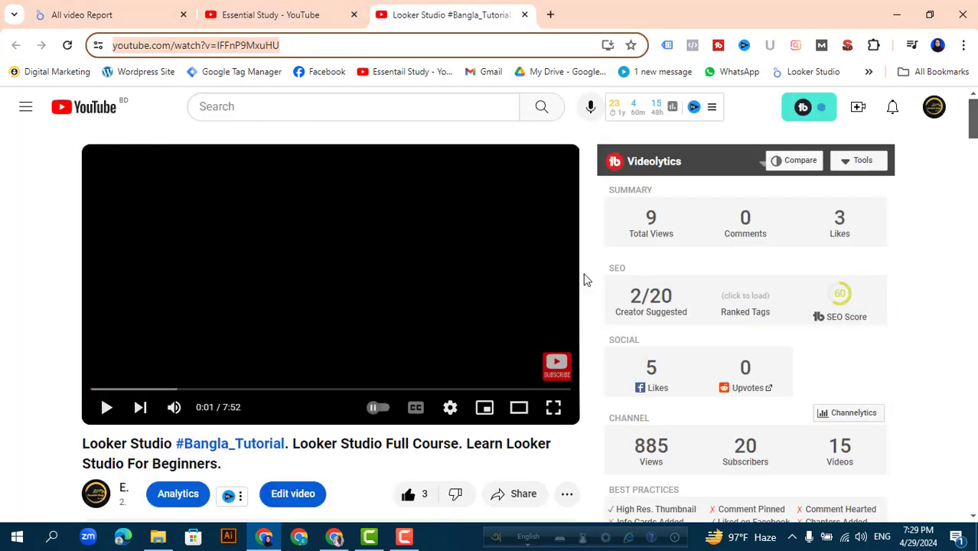
left_click(131, 8)
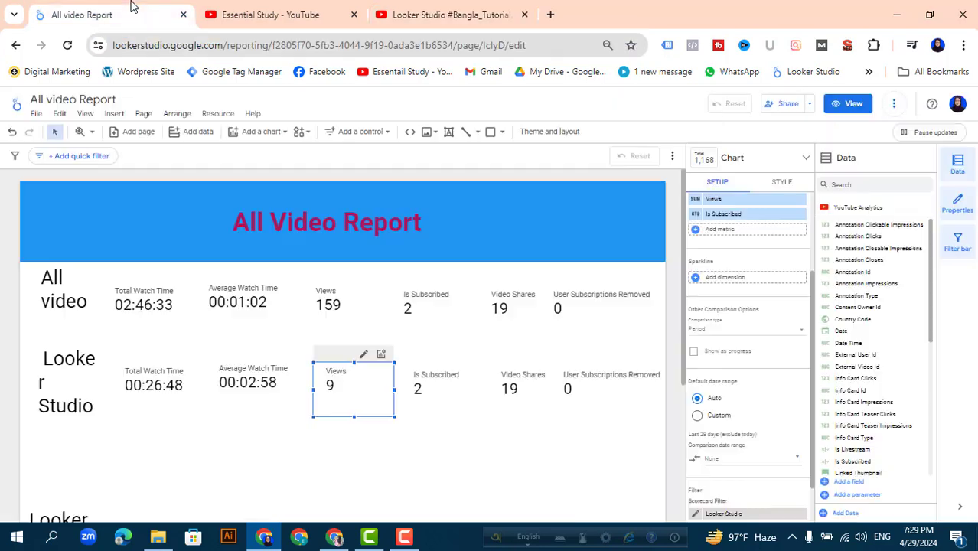
Step: Apply the existing Looker Studio filter to the Is Subscribed scorecard in the Looker Studio row
left_click(442, 391)
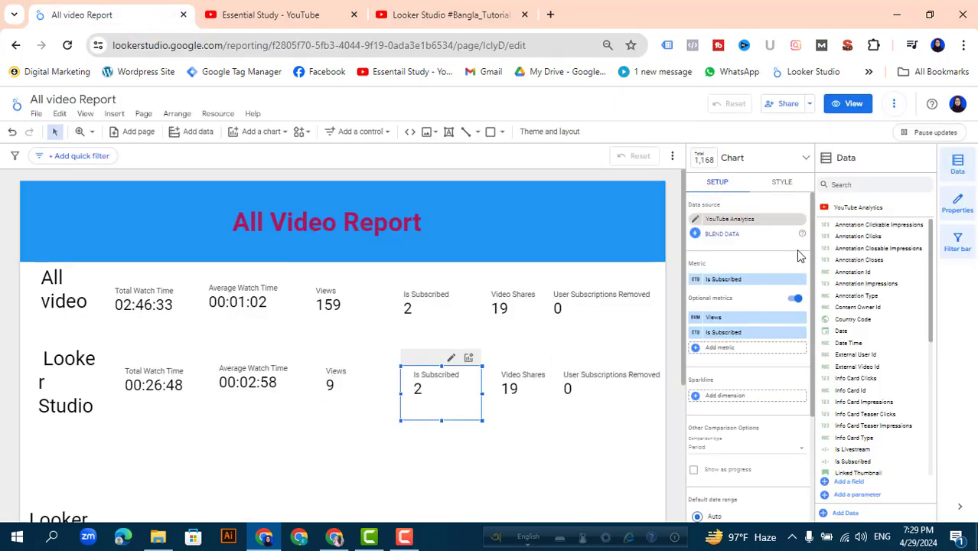
left_click_drag(810, 295, 813, 417)
left_click(720, 479)
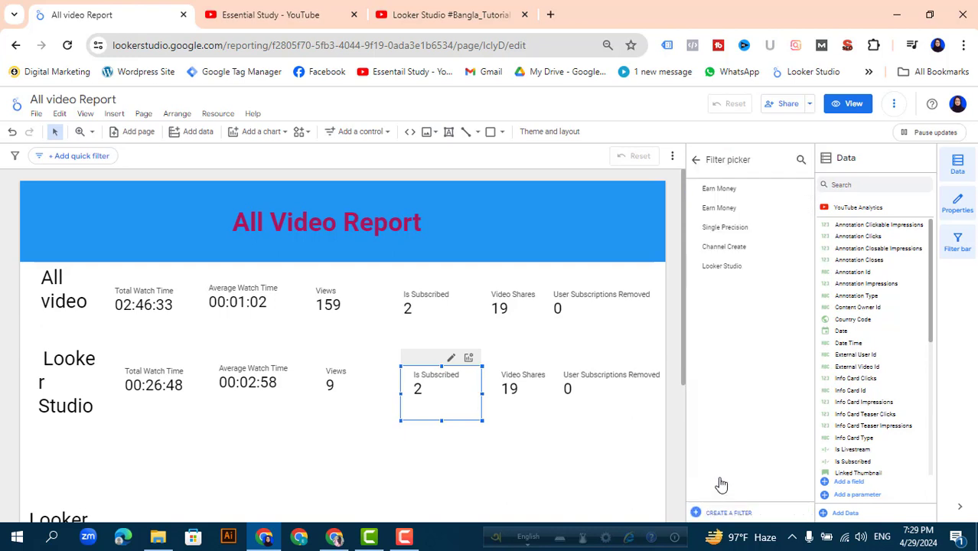
left_click(720, 268)
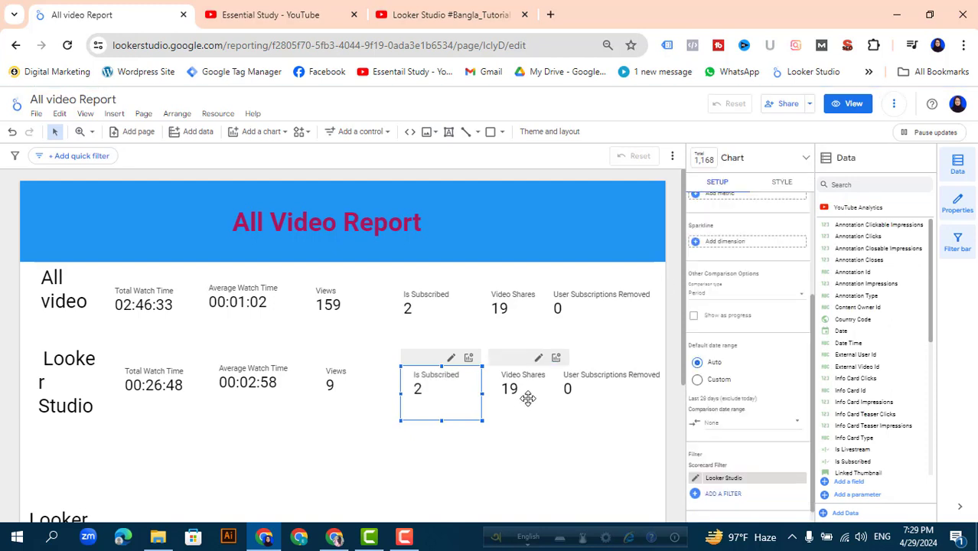
Step: Apply the existing Looker Studio filter to the Video Shares scorecard in the Looker Studio row
left_click(527, 397)
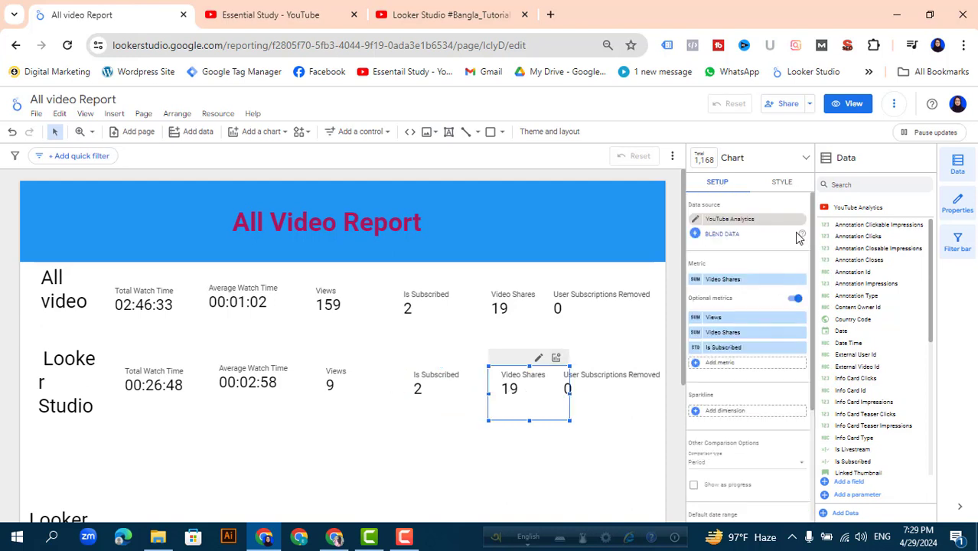
scroll(809, 348, "down", 3)
scroll(808, 367, "down", 2)
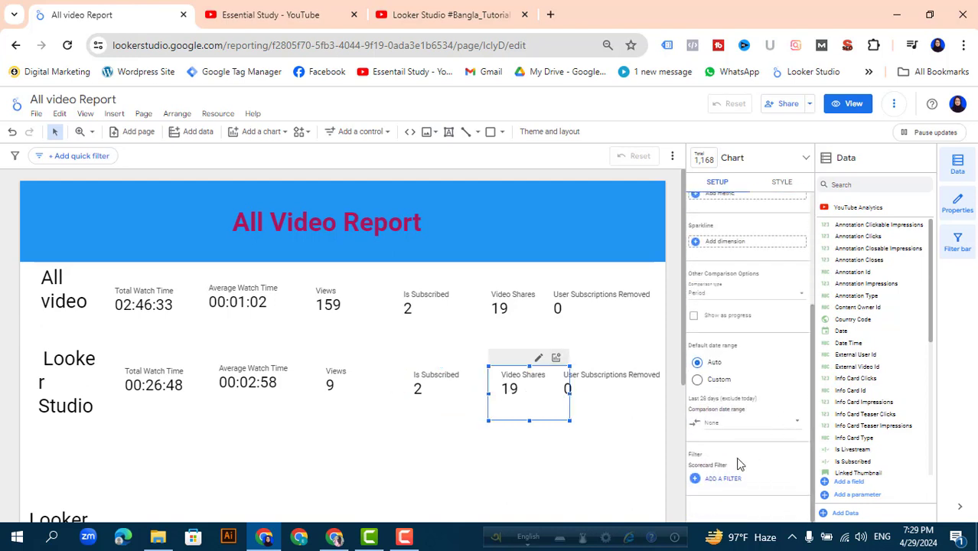
left_click(721, 482)
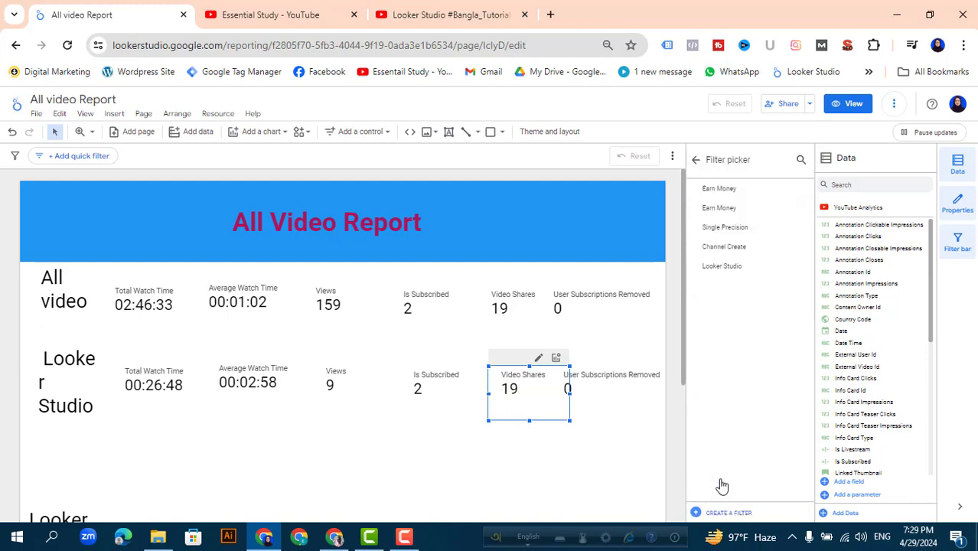
left_click(723, 267)
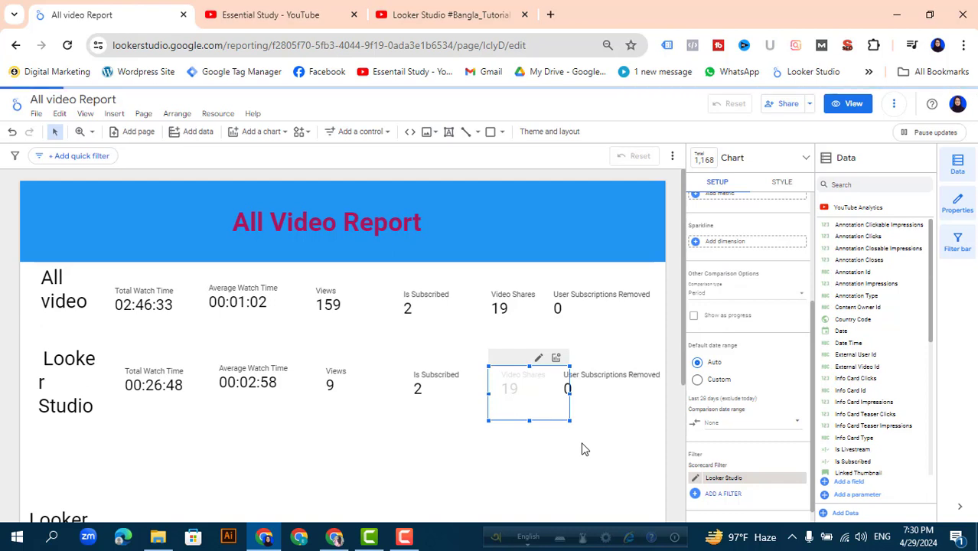
Step: Apply the existing Looker Studio filter to the User Subscriptions Removed scorecard in the Looker Studio row
left_click(613, 388)
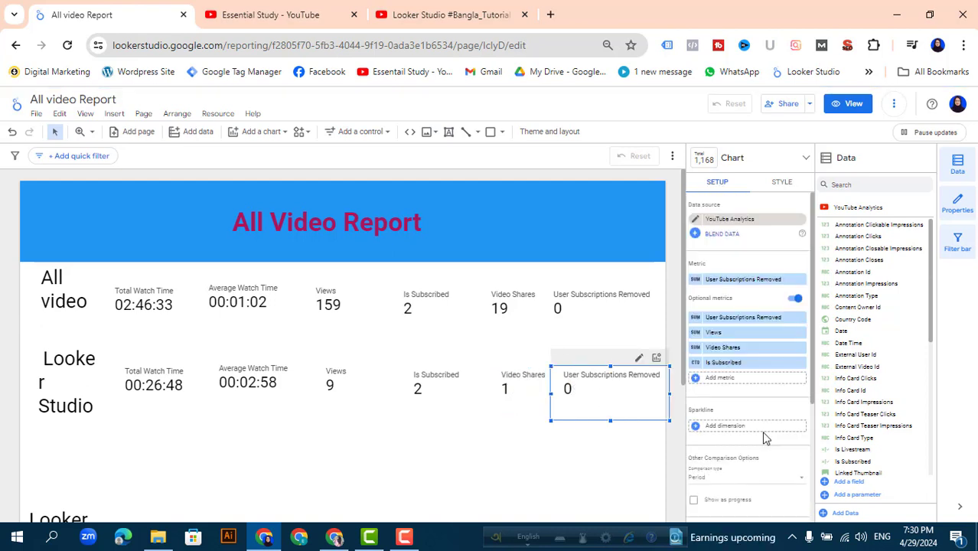
left_click_drag(817, 348, 805, 469)
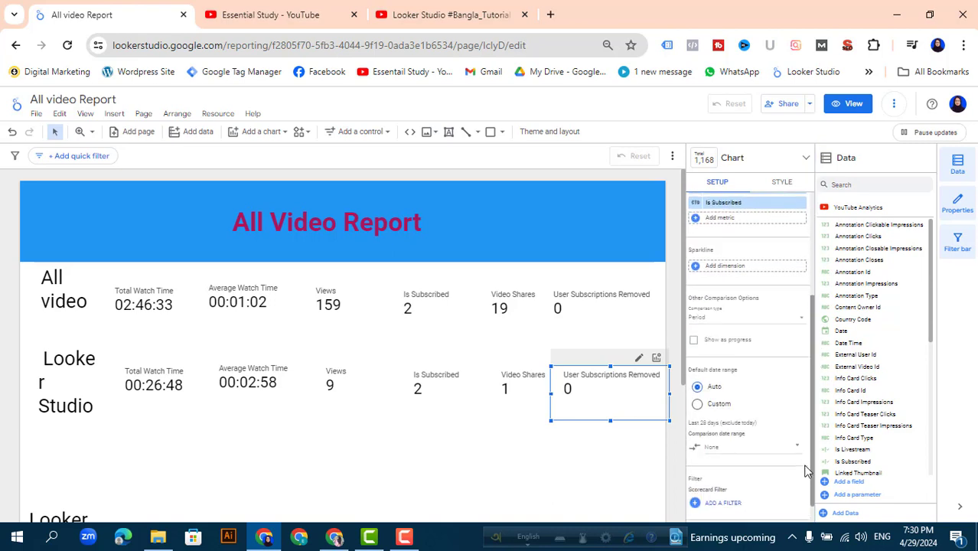
left_click(719, 504)
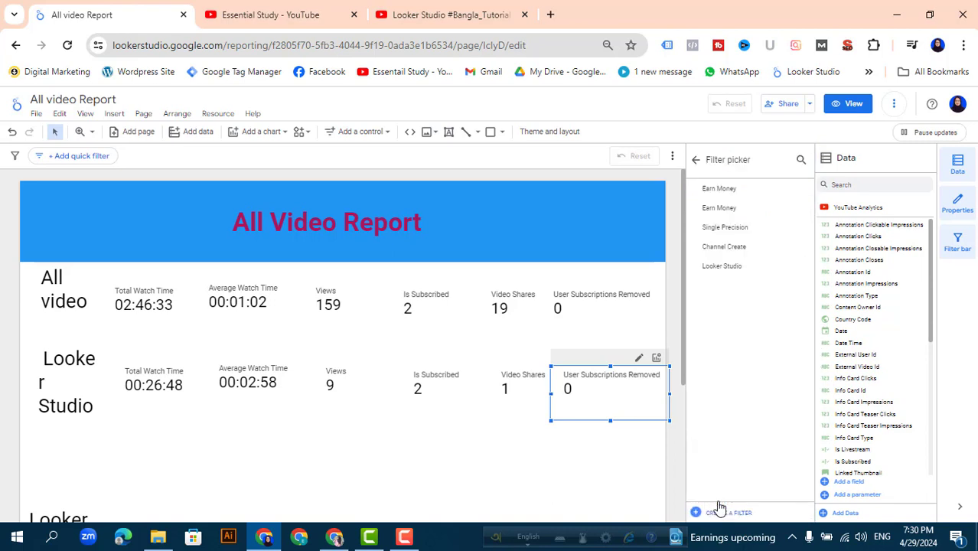
left_click(721, 268)
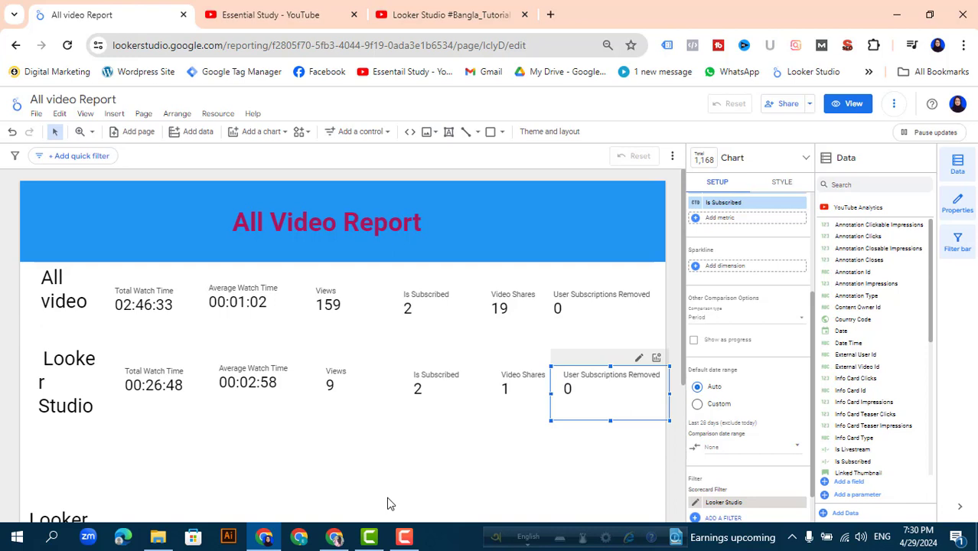
left_click(404, 536)
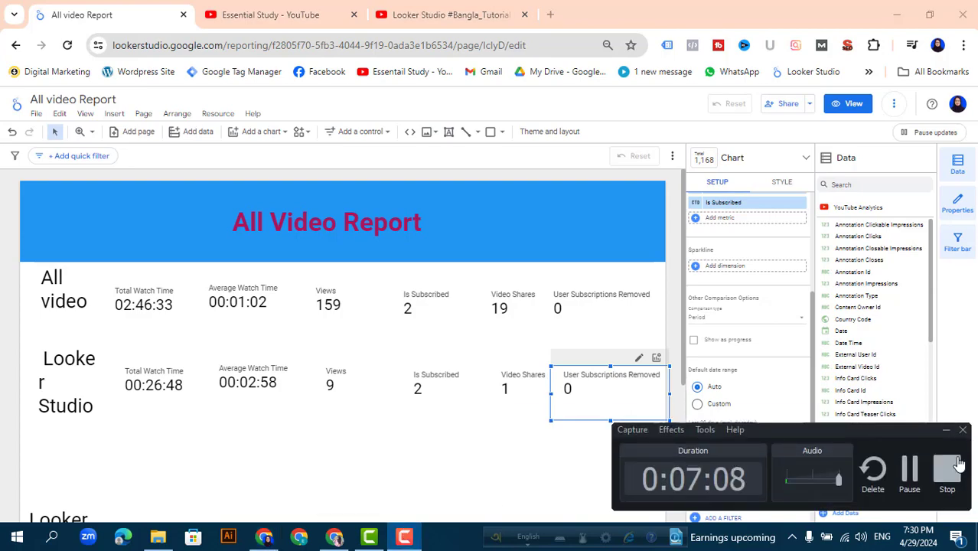